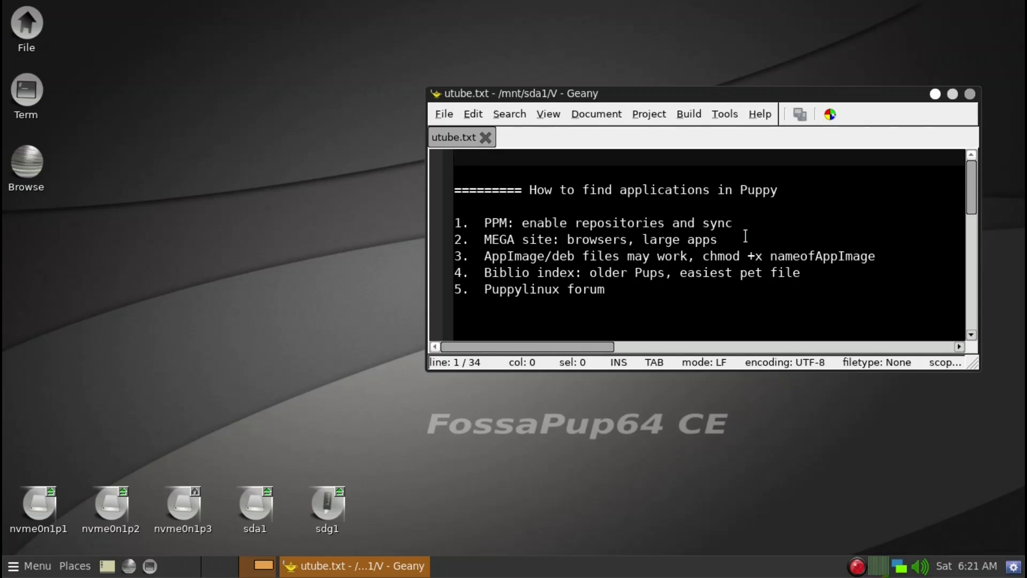
# Open the legacy package manager and minimise the Geany notes window behind it.
pyautogui.click(748, 313)
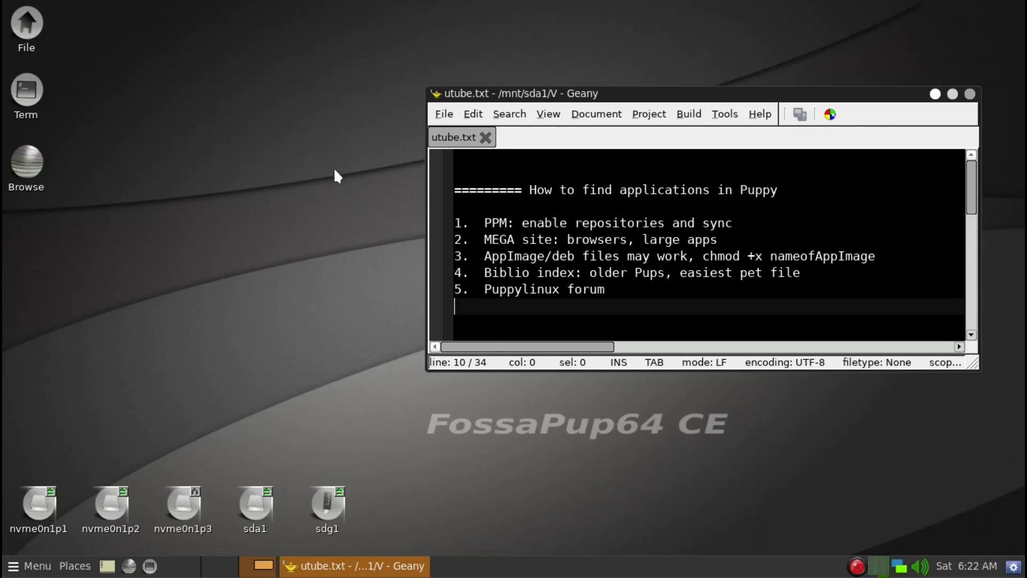
pyautogui.rightClick(334, 170)
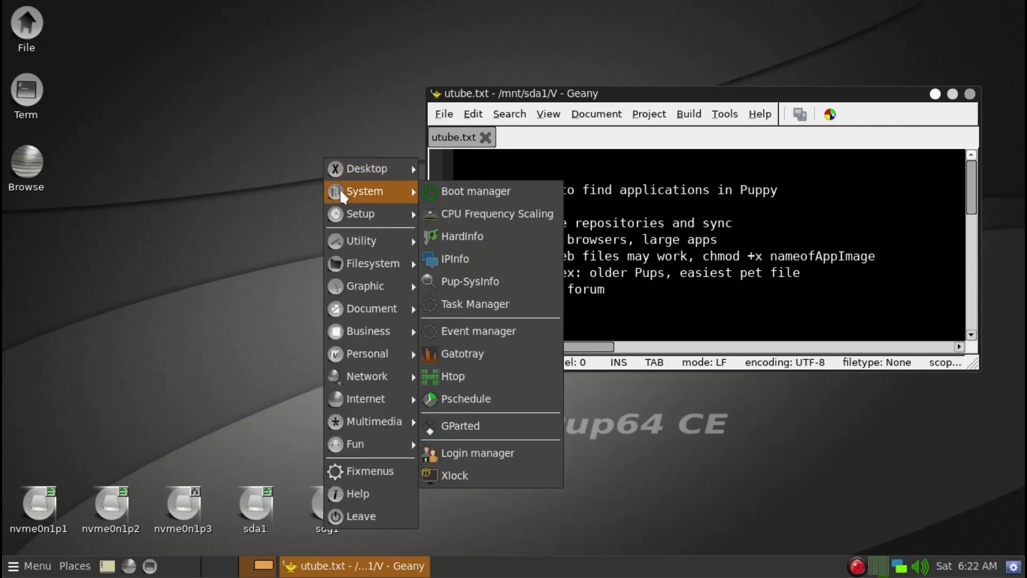
pyautogui.moveTo(346, 212)
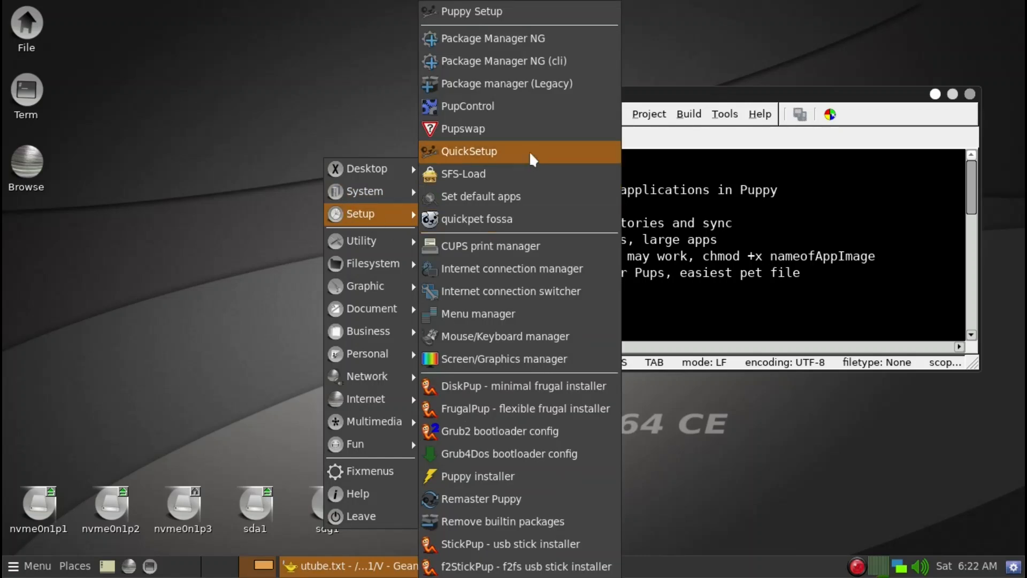
pyautogui.click(535, 92)
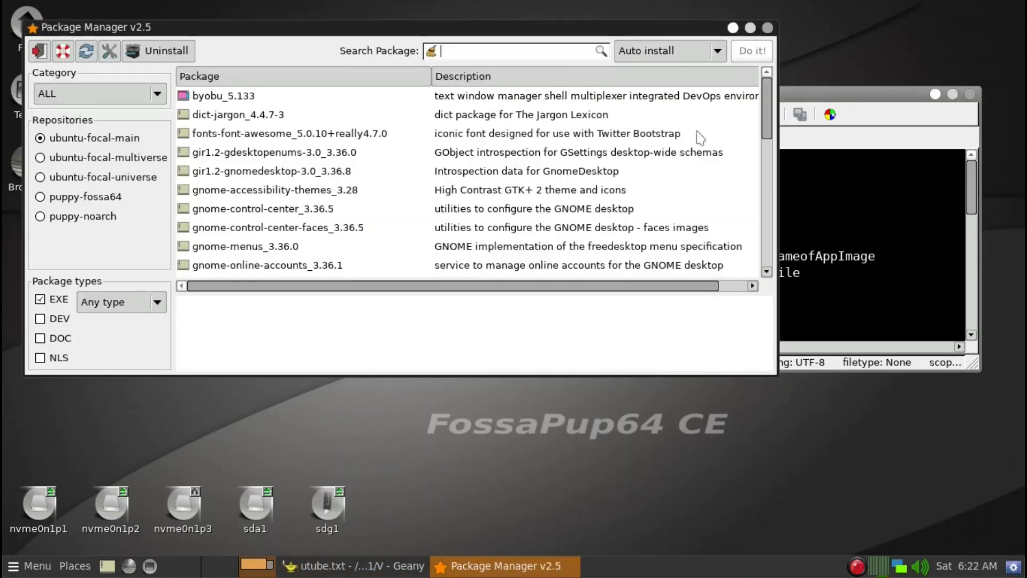
pyautogui.click(795, 107)
pyautogui.click(935, 94)
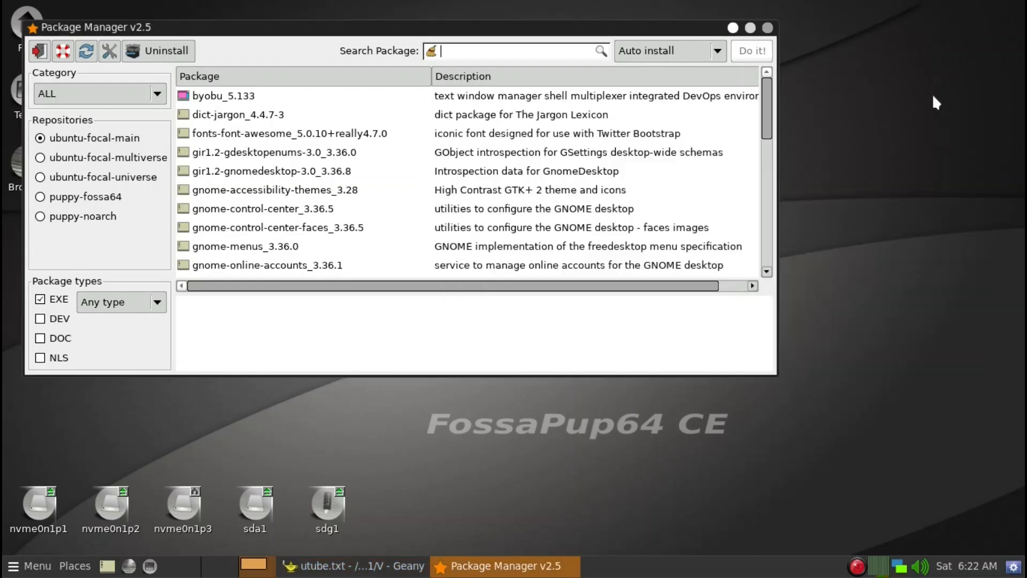
pyautogui.moveTo(468, 32); pyautogui.dragTo(576, 103)
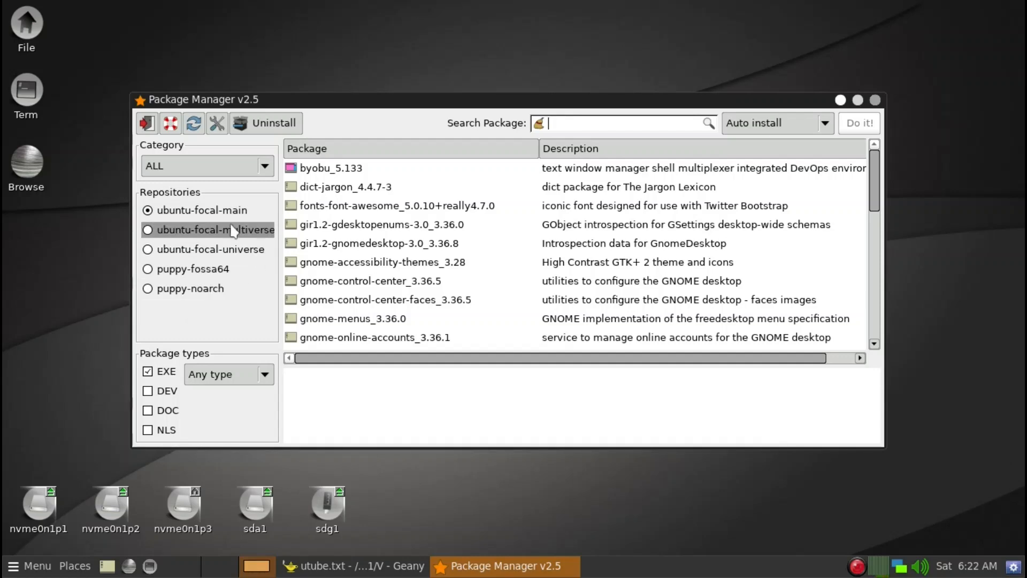
# Enable the puppy-common64-official repository in the package manager's configuration and apply the change.
pyautogui.click(222, 134)
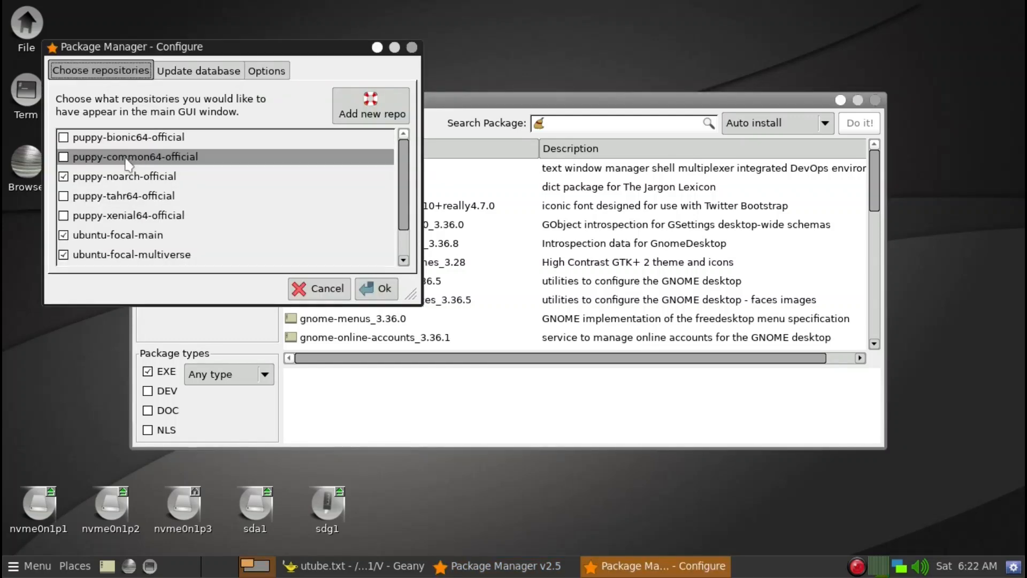
pyautogui.click(155, 160)
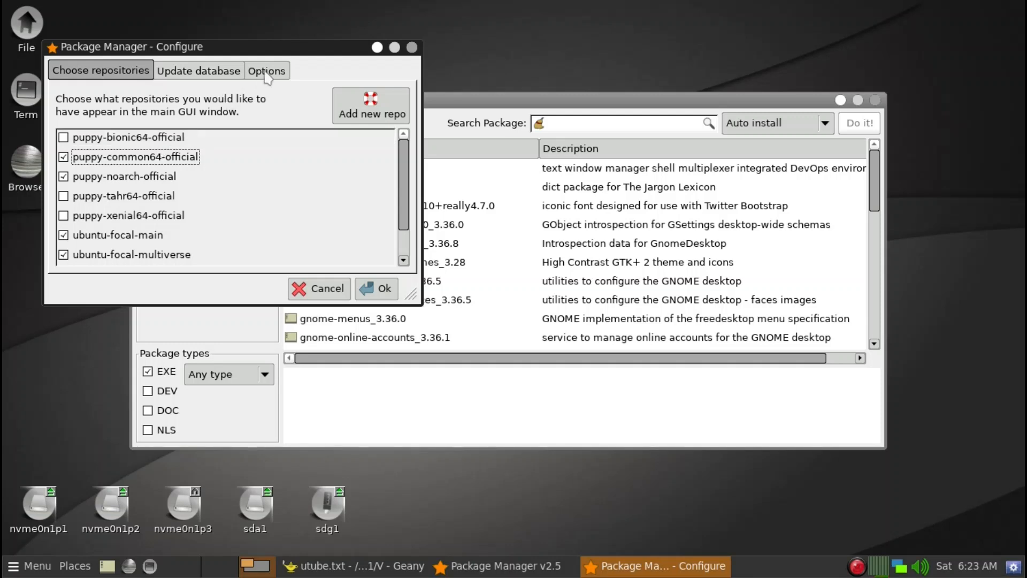
pyautogui.moveTo(286, 55); pyautogui.dragTo(345, 53)
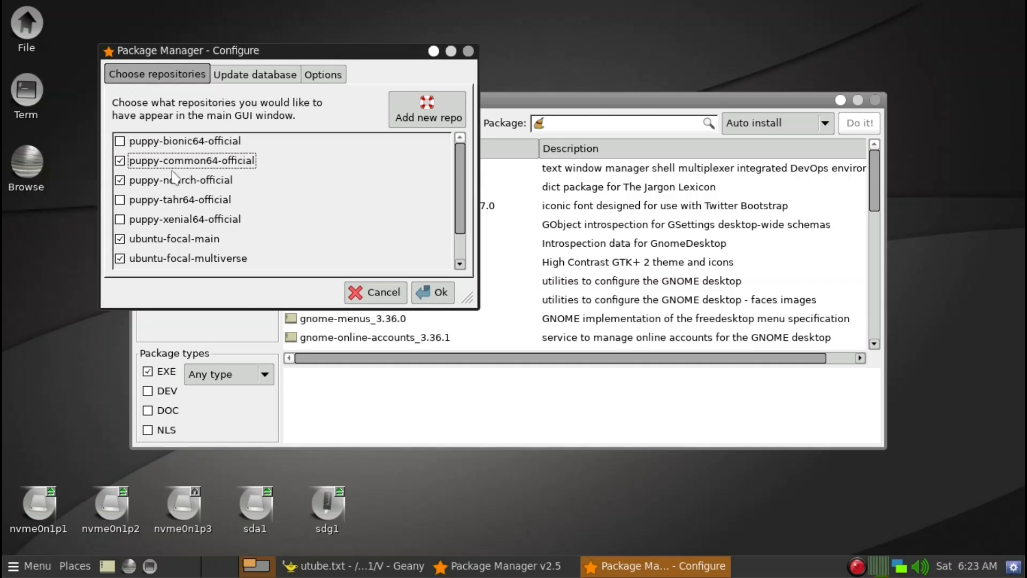
pyautogui.click(438, 300)
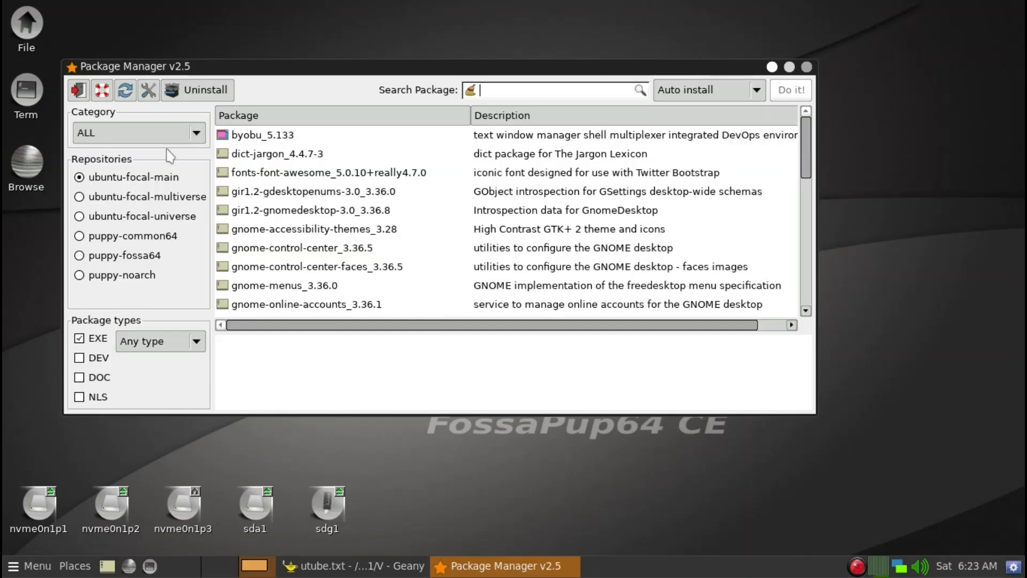
# Update all package databases for the enabled repositories.
pyautogui.moveTo(214, 72); pyautogui.dragTo(248, 87)
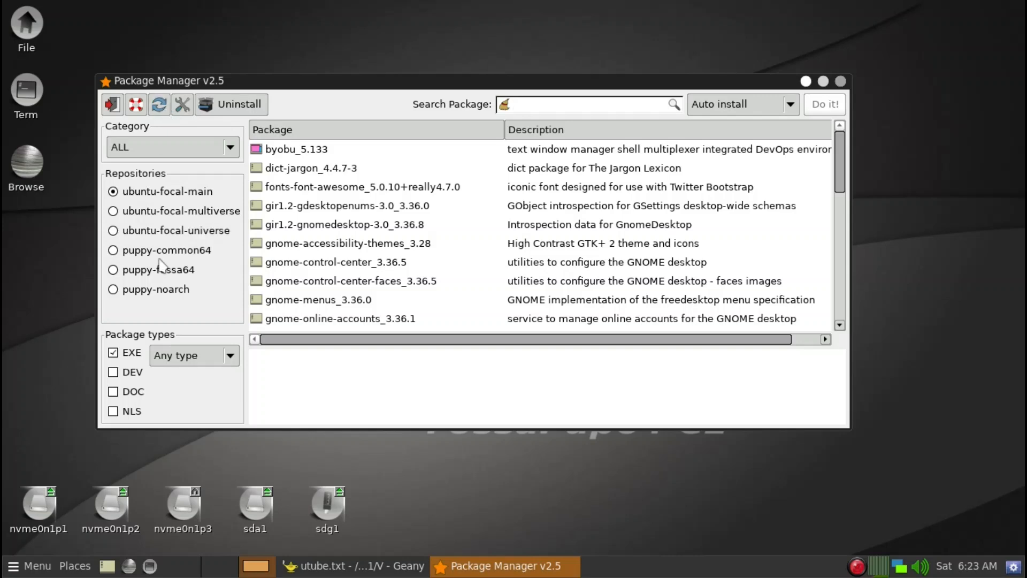
pyautogui.click(159, 105)
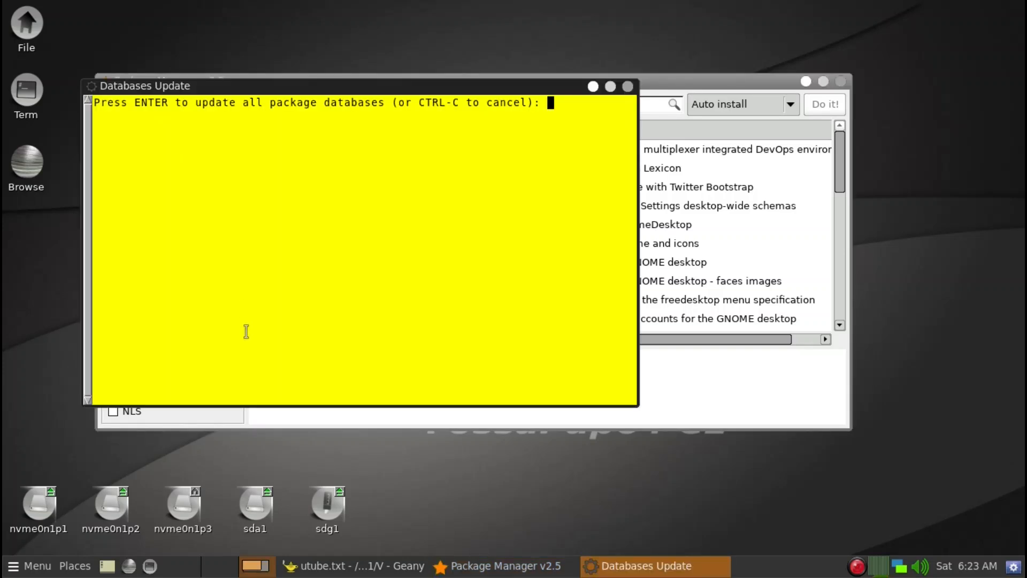
pyautogui.press('Return')
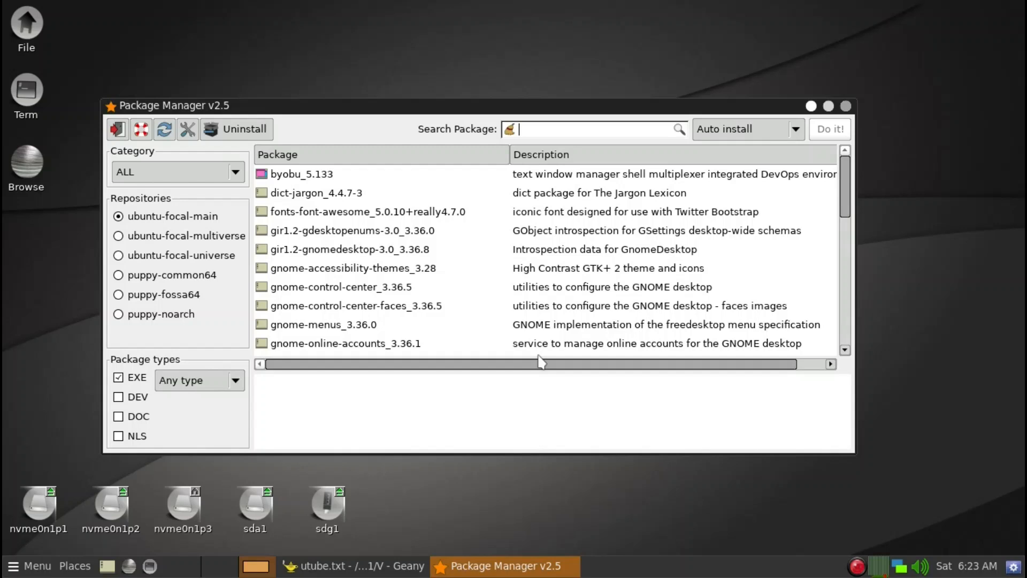
# Search the packages for xterm and dismiss the version differences notice.
pyautogui.write('rm')
pyautogui.press('Return')
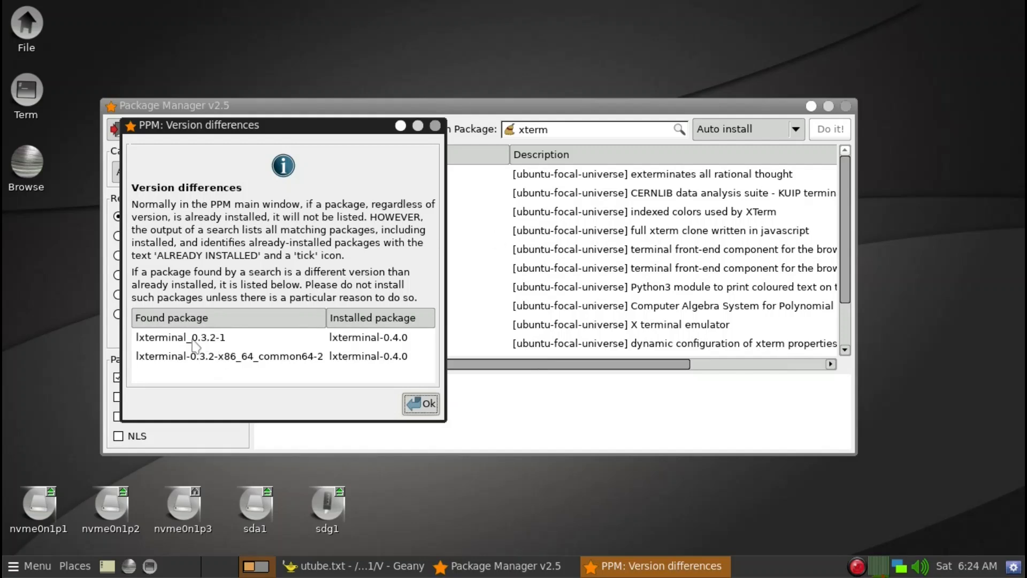
pyautogui.click(423, 405)
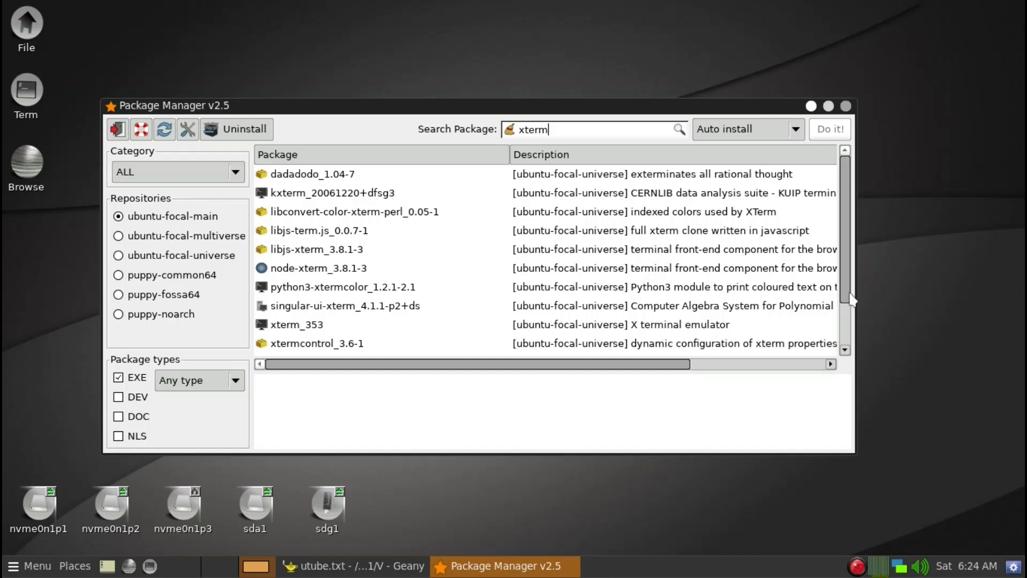
# Install the xterm_353 package with Auto install and close the package manager.
pyautogui.scroll(-2, 845, 300)
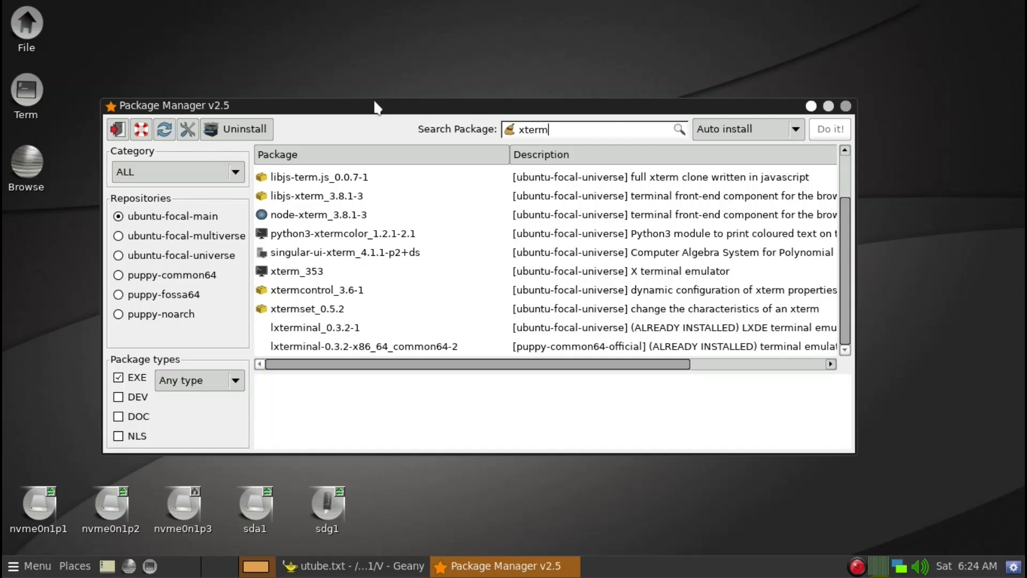
pyautogui.click(307, 160)
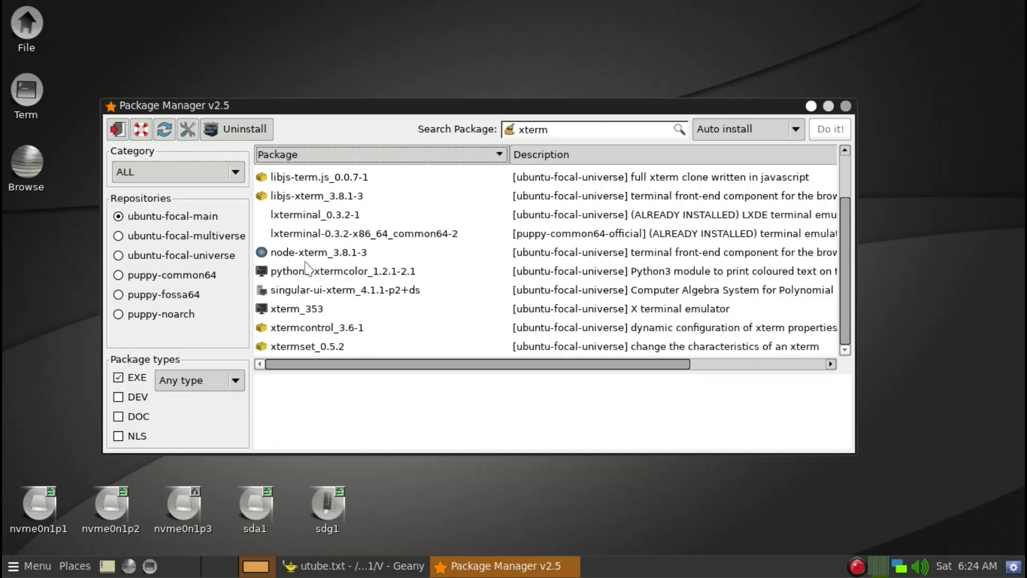
pyautogui.click(313, 310)
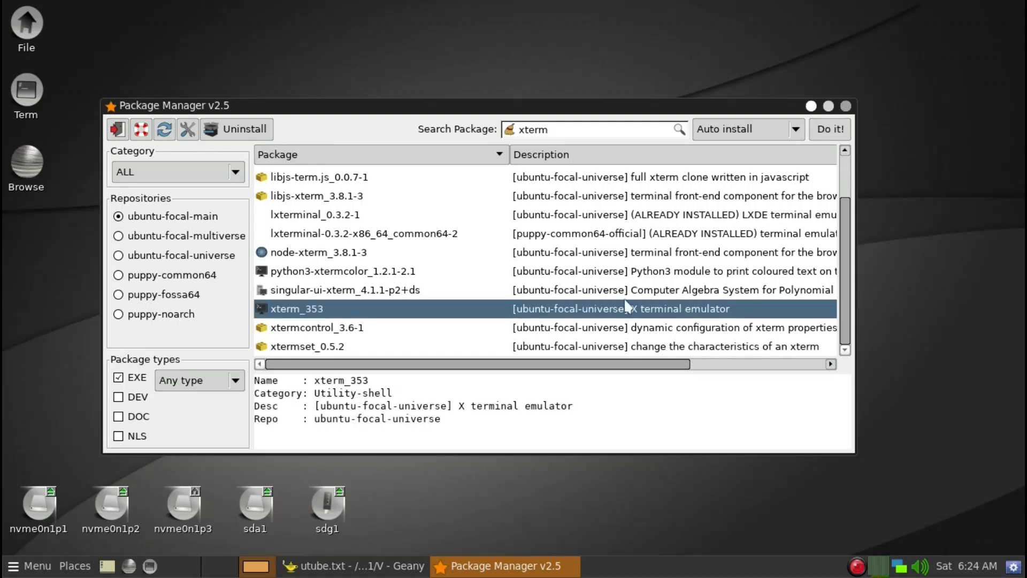
pyautogui.click(841, 134)
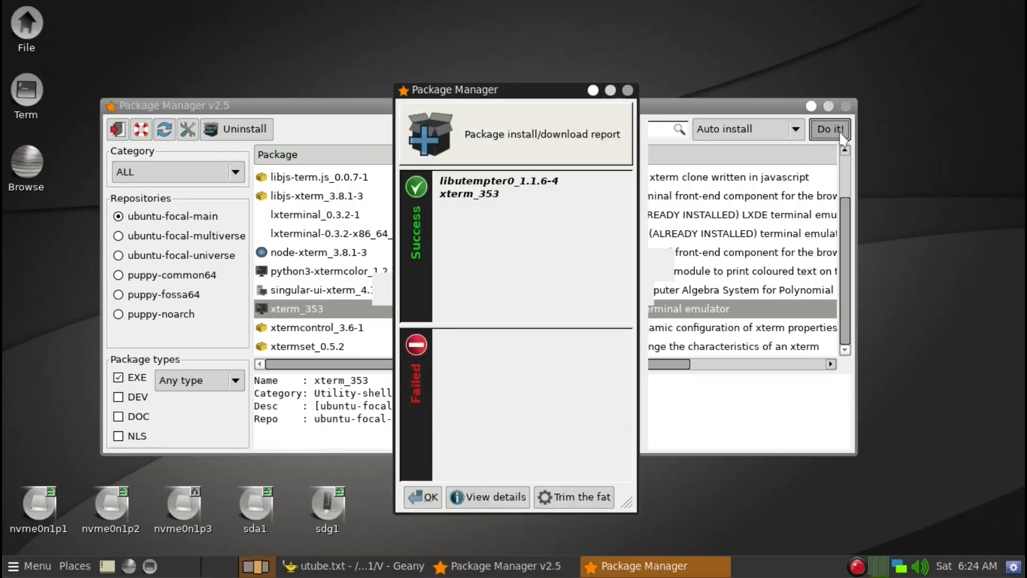
pyautogui.click(422, 497)
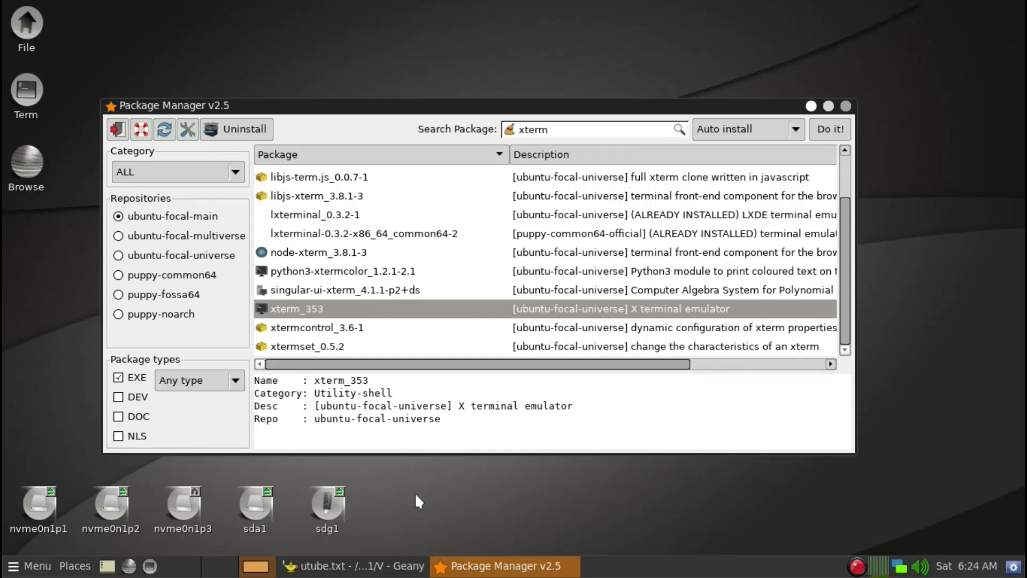
pyautogui.doubleClick(613, 131)
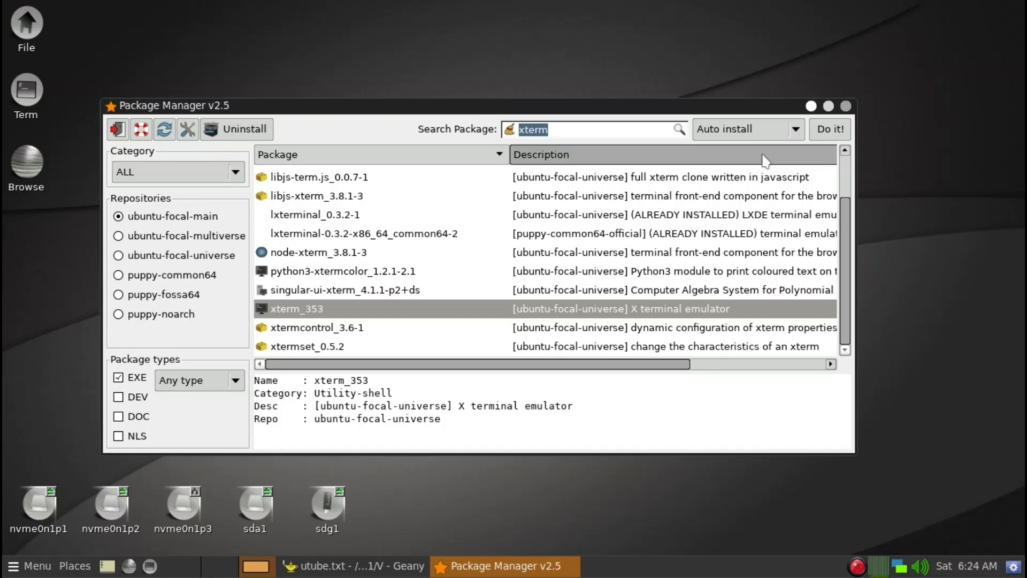
pyautogui.click(846, 106)
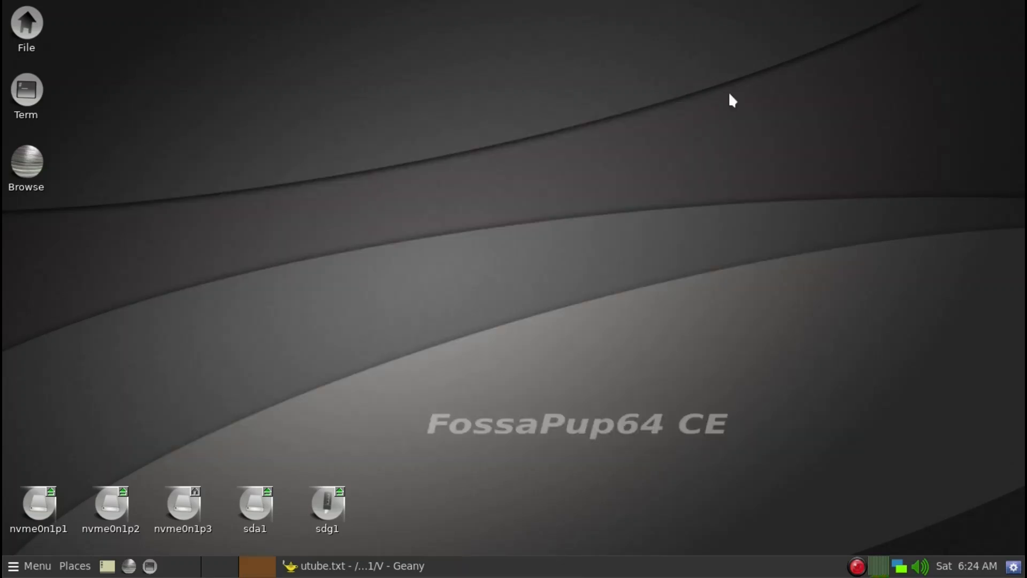
# Launch the installed XTerm from the Utility applications and close it with the exit command.
pyautogui.rightClick(588, 76)
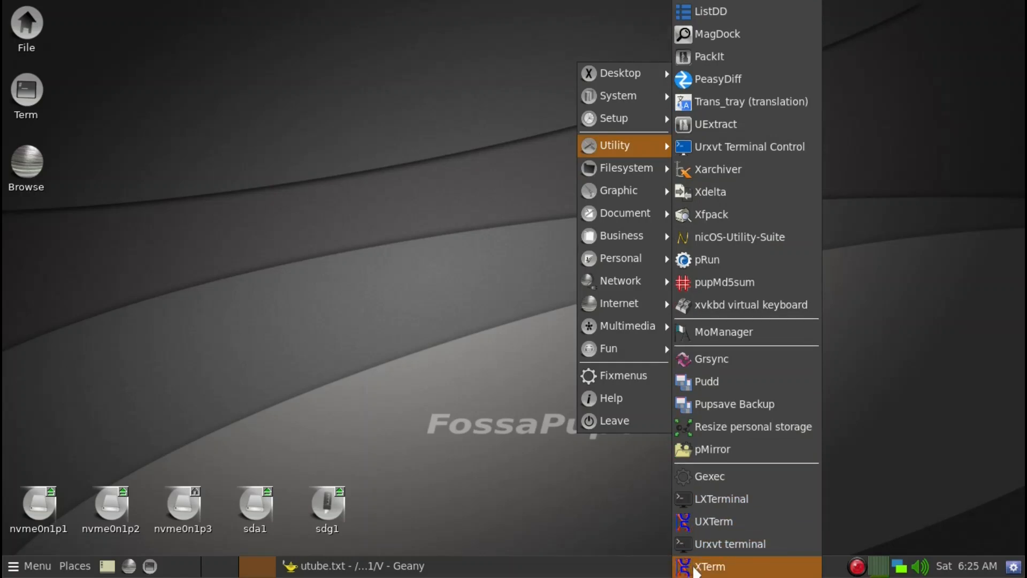
pyautogui.click(695, 567)
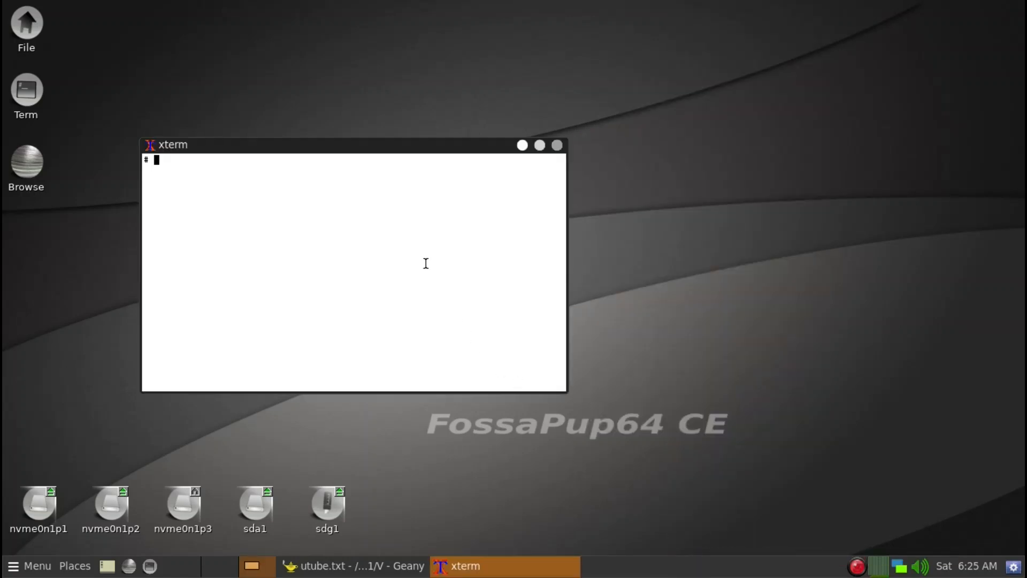
pyautogui.write('exit')
pyautogui.press('Return')
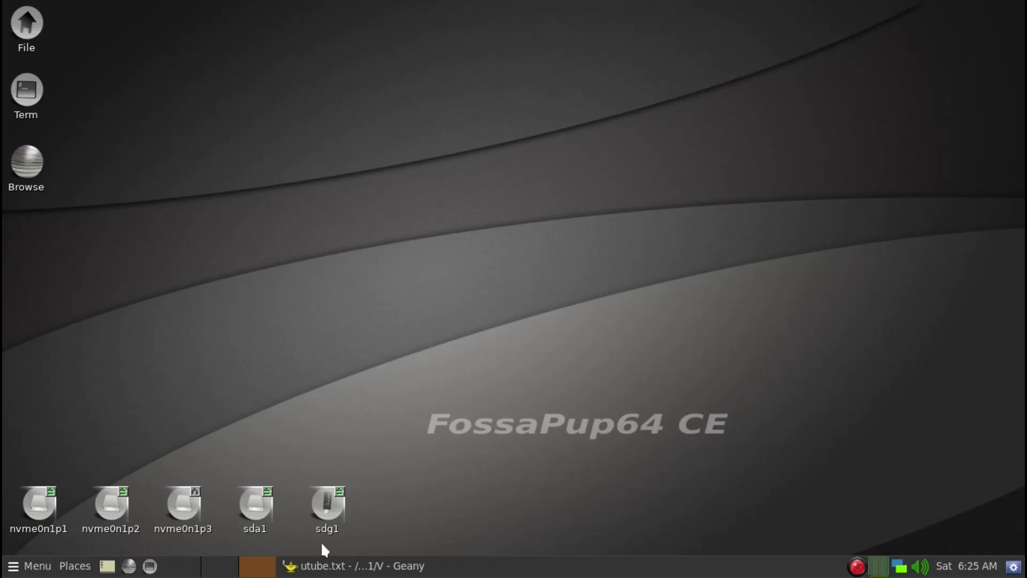
# Restore the minimised utube.txt notes and place the cursor below the list of application sources.
pyautogui.click(321, 567)
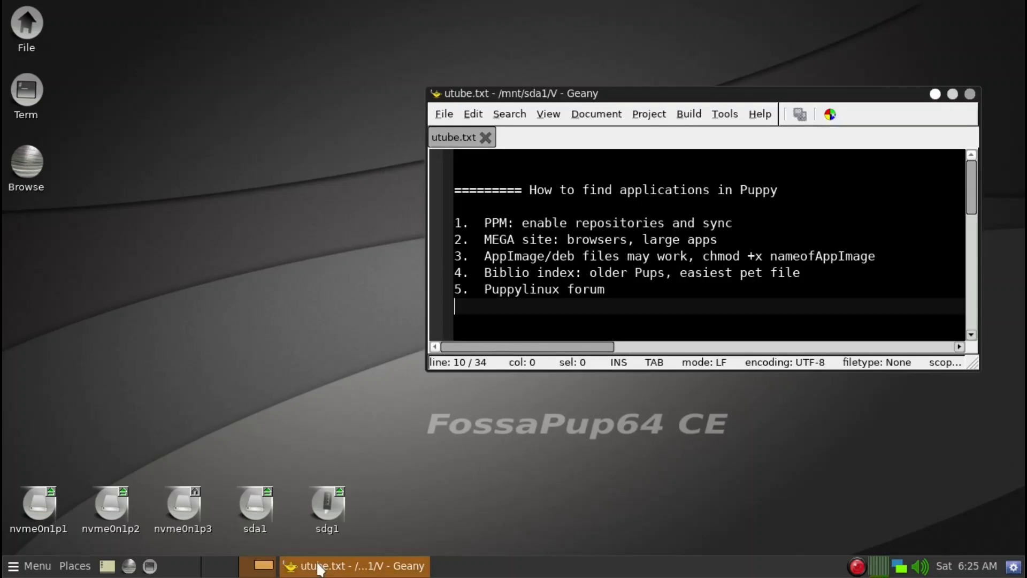
pyautogui.click(514, 333)
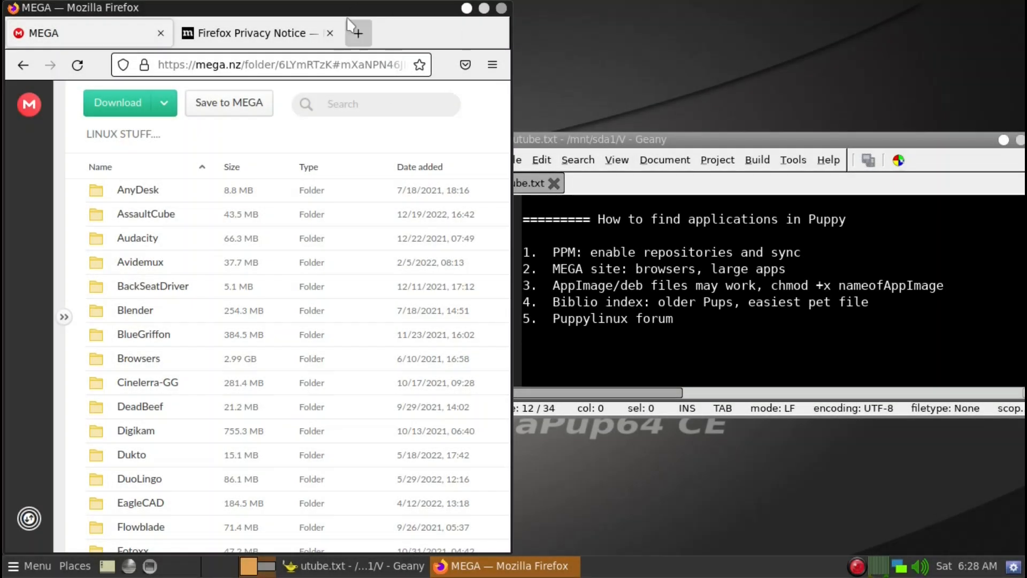
# Check the Internet applications in the desktop menu for the Firefox ESR entry.
pyautogui.click(619, 91)
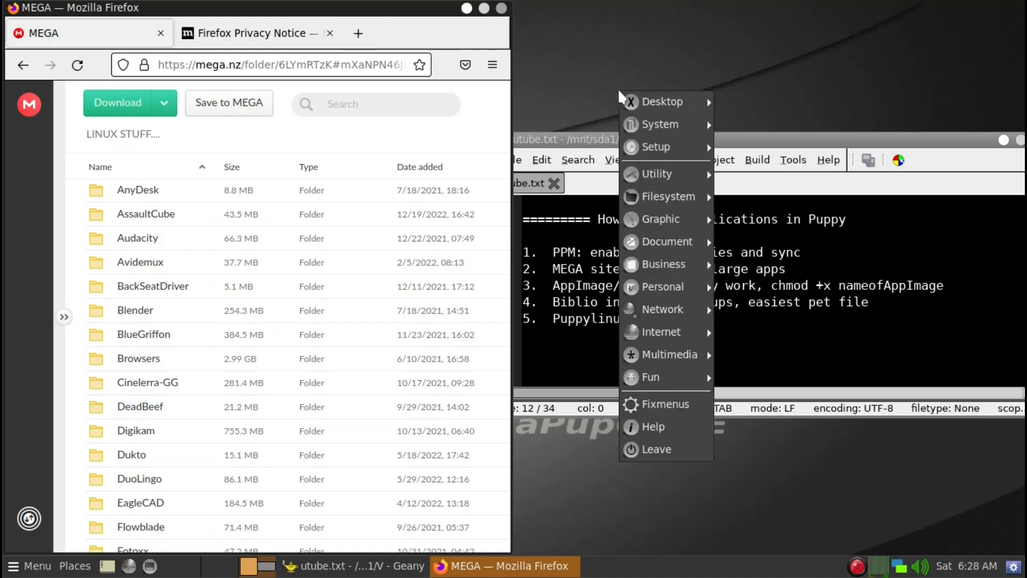
pyautogui.moveTo(681, 316)
pyautogui.moveTo(685, 337)
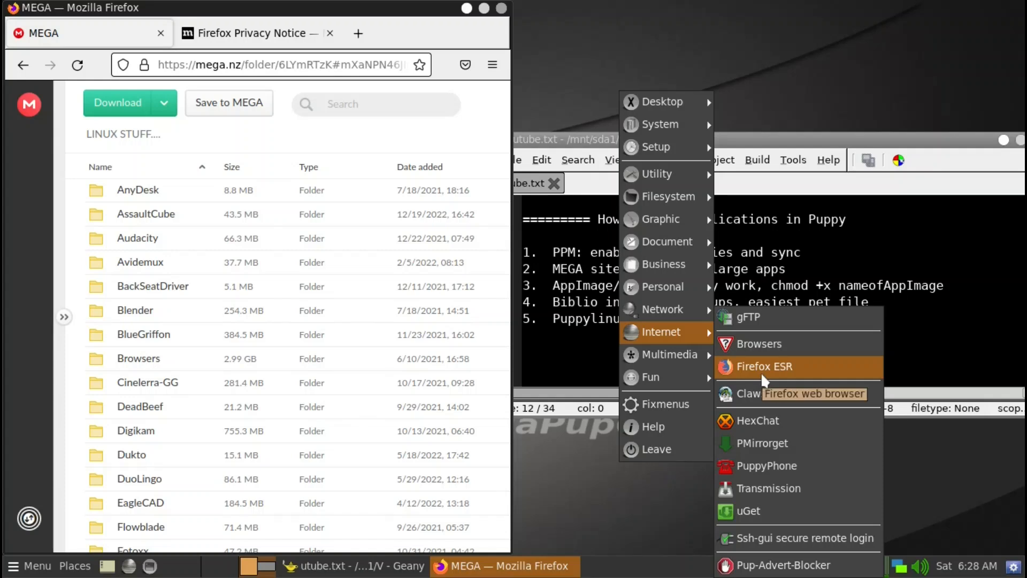
pyautogui.click(778, 89)
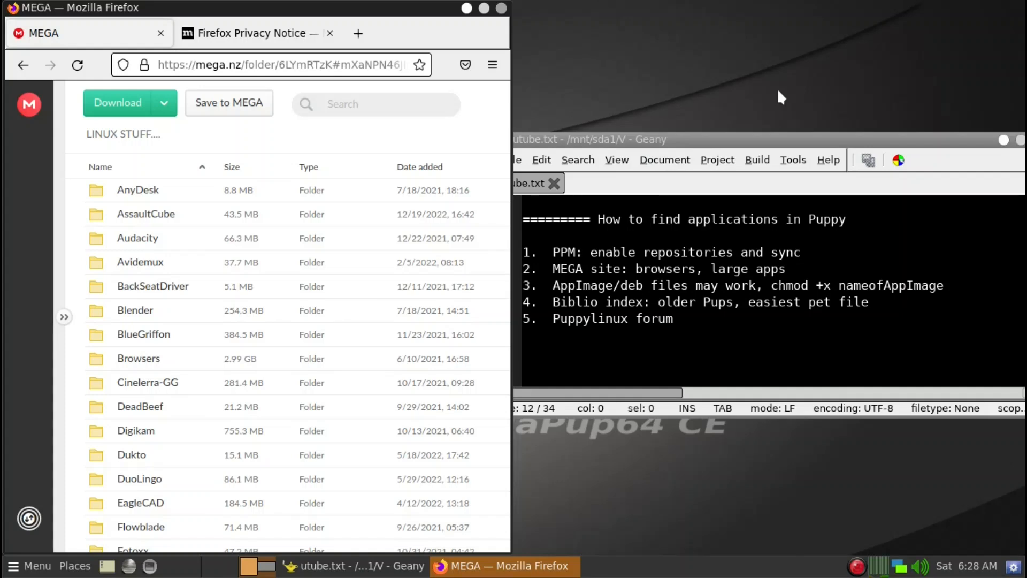
# Enlarge the Firefox window and look through the application folders in the MEGA share LINUX STUFF.
pyautogui.doubleClick(447, 11)
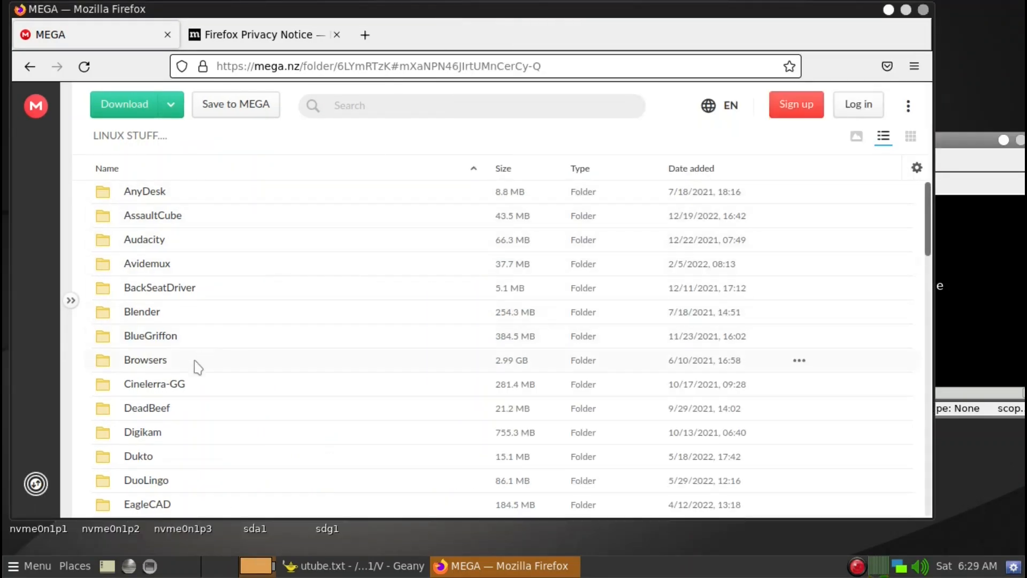
pyautogui.scroll(-10, 188, 335)
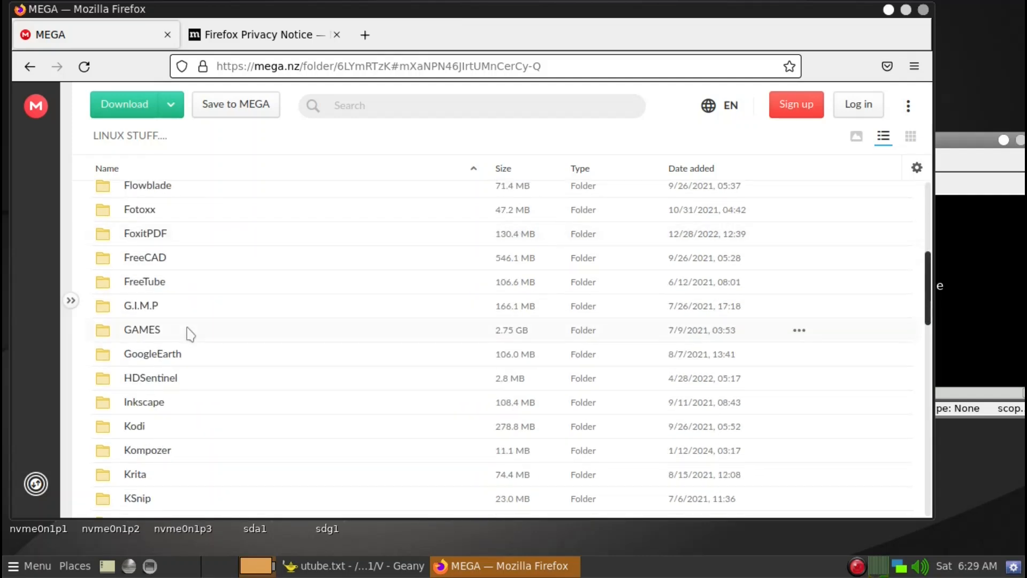
pyautogui.scroll(-9, 188, 335)
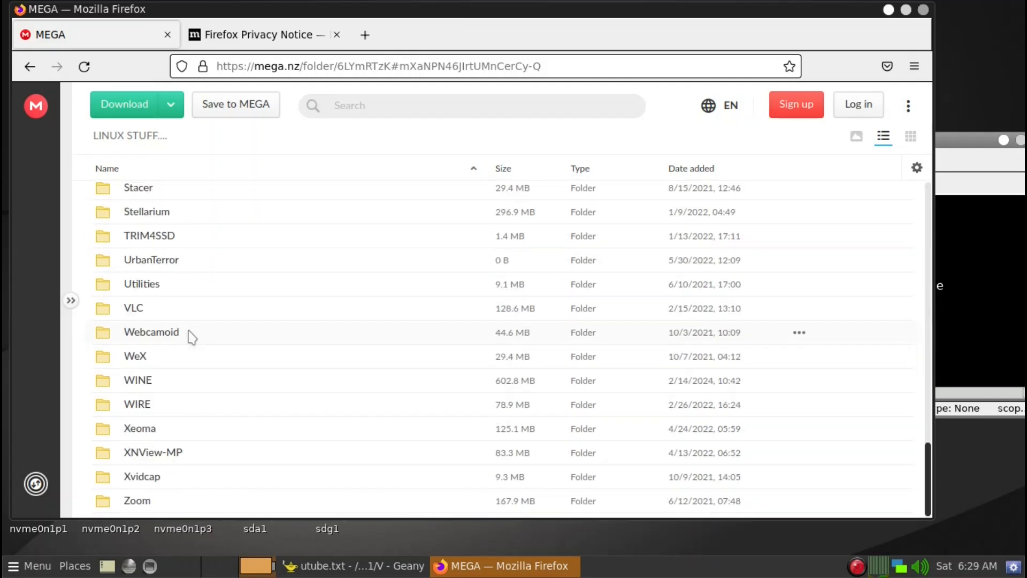
pyautogui.scroll(6, 192, 337)
pyautogui.scroll(6, 192, 337)
pyautogui.scroll(5, 192, 337)
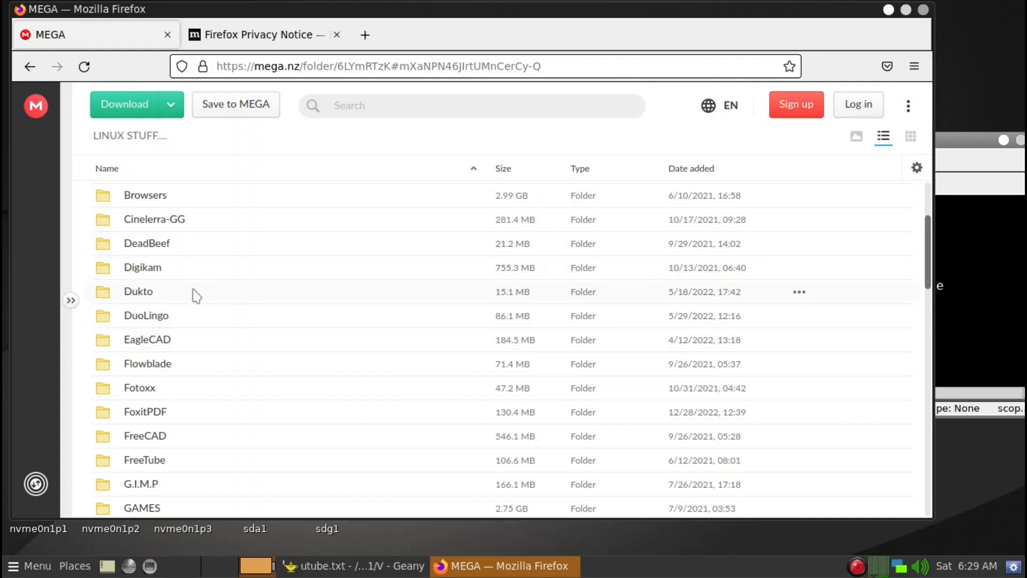
pyautogui.scroll(-3, 196, 297)
pyautogui.scroll(-2, 193, 317)
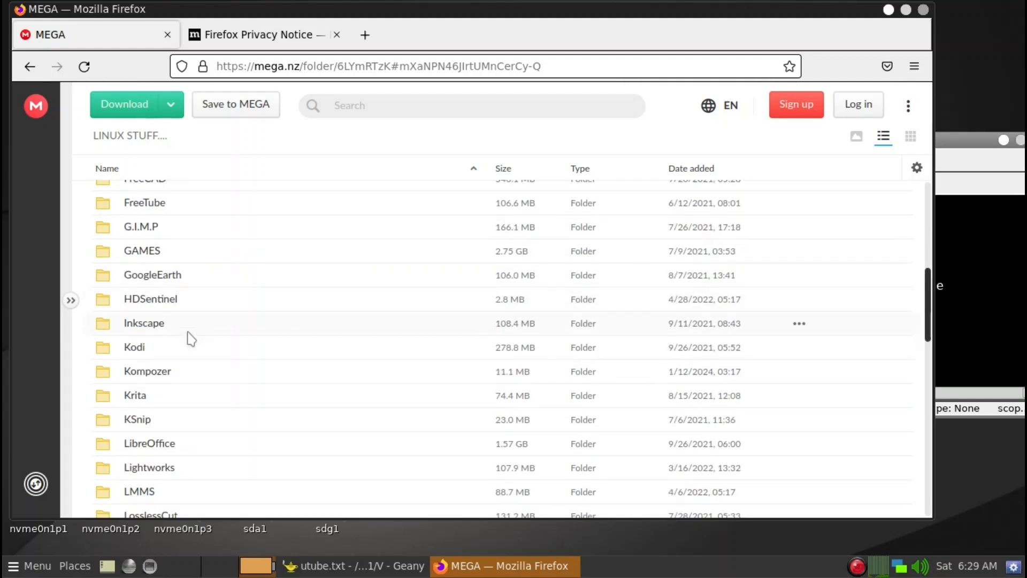
# Open the Mainline folder under Browsers, Firefox, 64-bit in the MEGA share.
pyautogui.scroll(5, 191, 339)
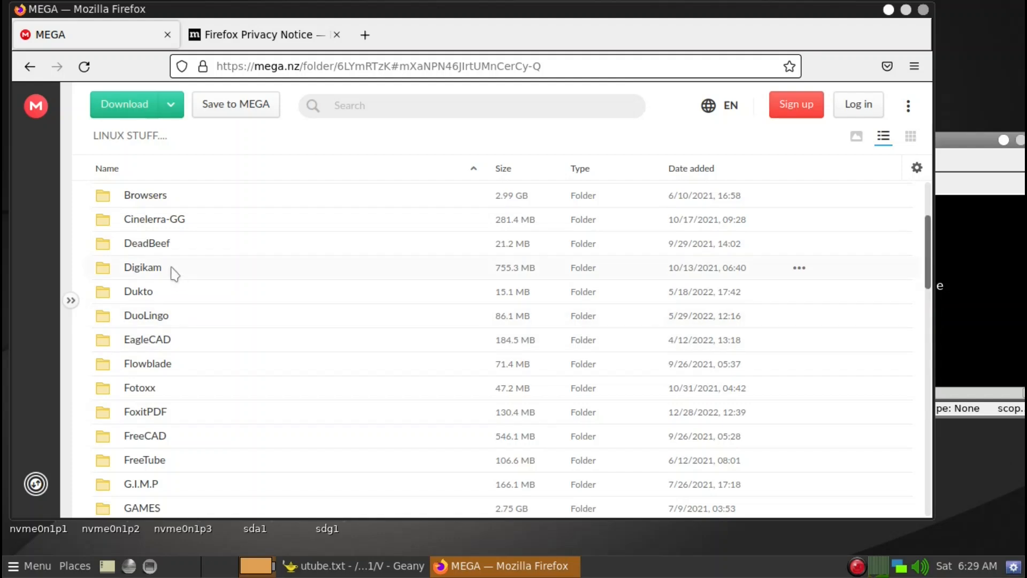
pyautogui.scroll(3, 171, 271)
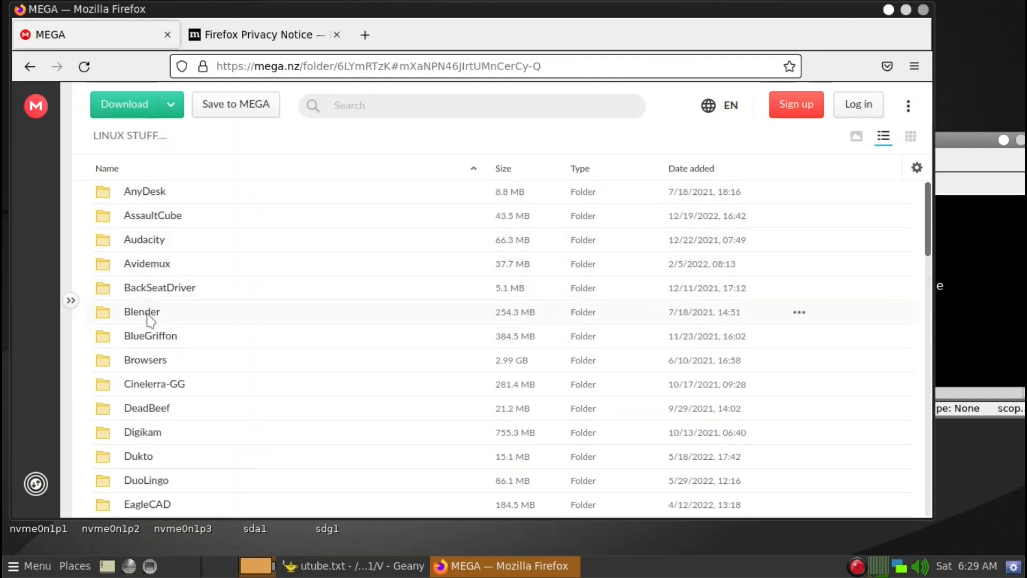
pyautogui.doubleClick(150, 360)
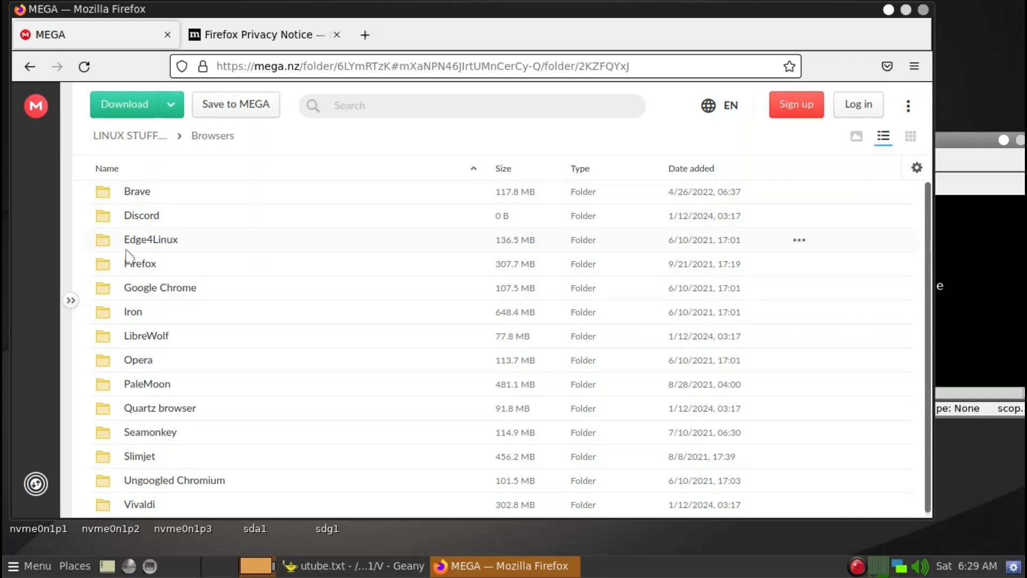
pyautogui.doubleClick(142, 264)
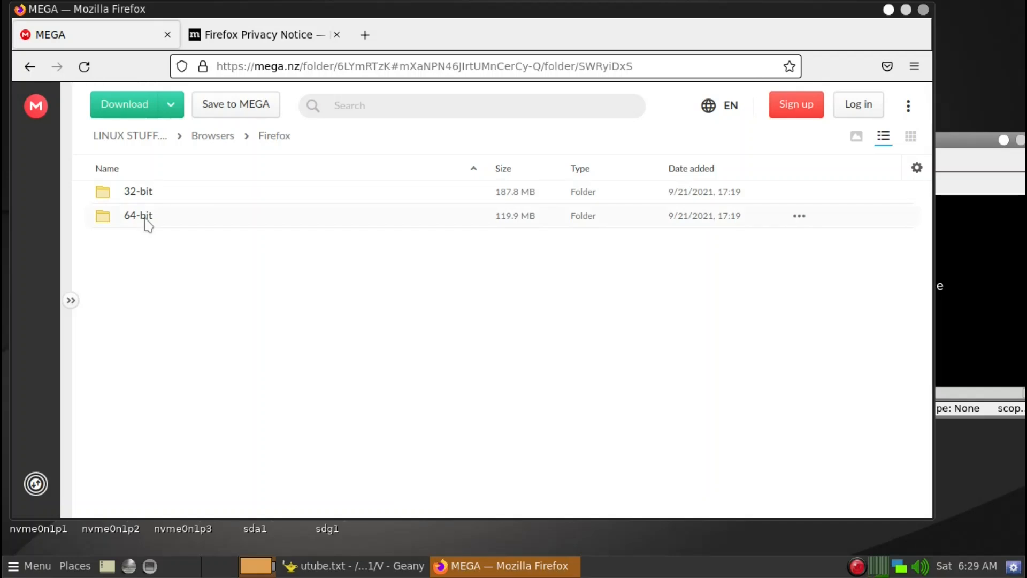
pyautogui.doubleClick(141, 215)
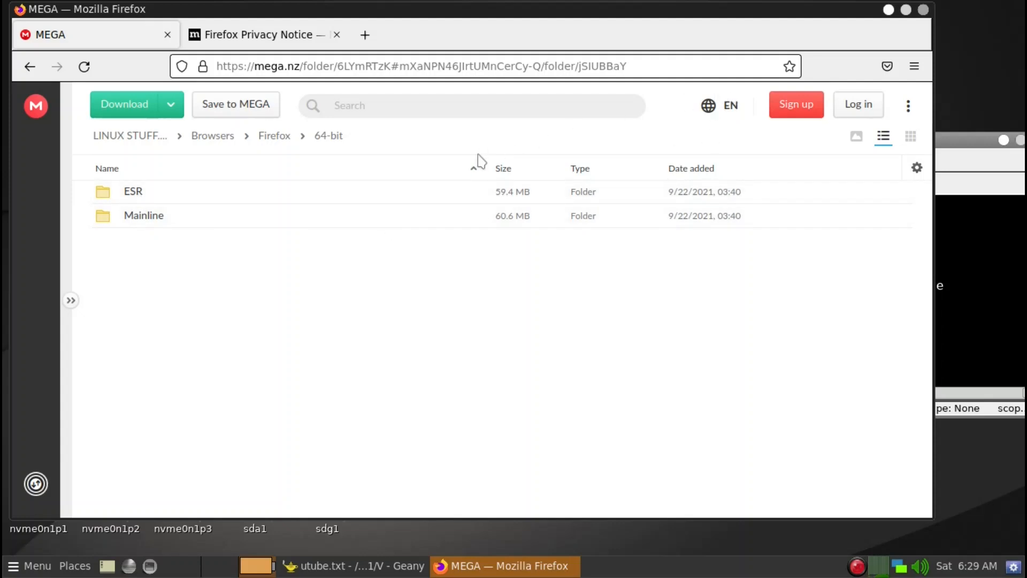
pyautogui.doubleClick(165, 219)
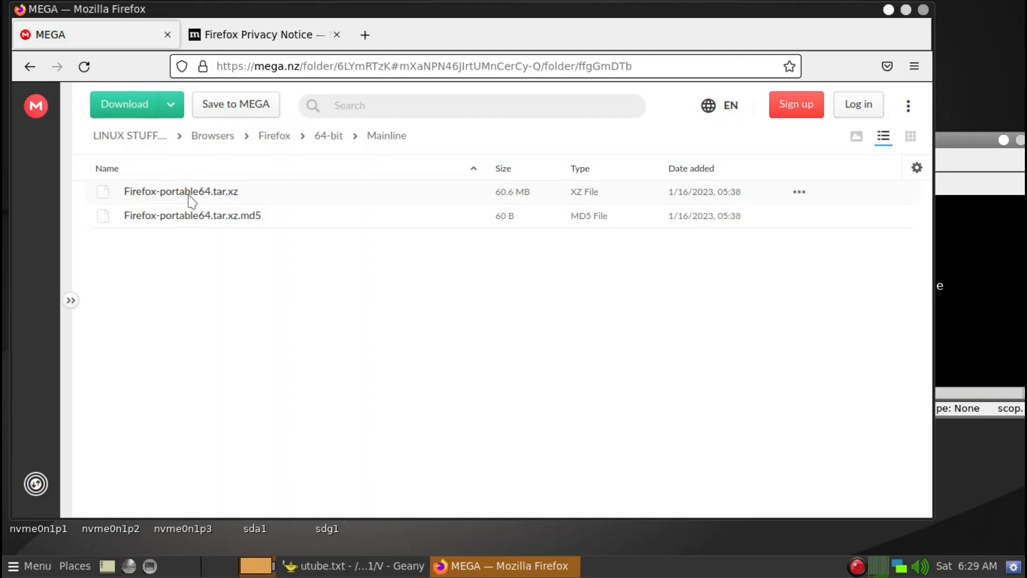
# Download Firefox-portable64.tar.xz from the Mainline folder as a standard download.
pyautogui.rightClick(238, 200)
pyautogui.moveTo(313, 225)
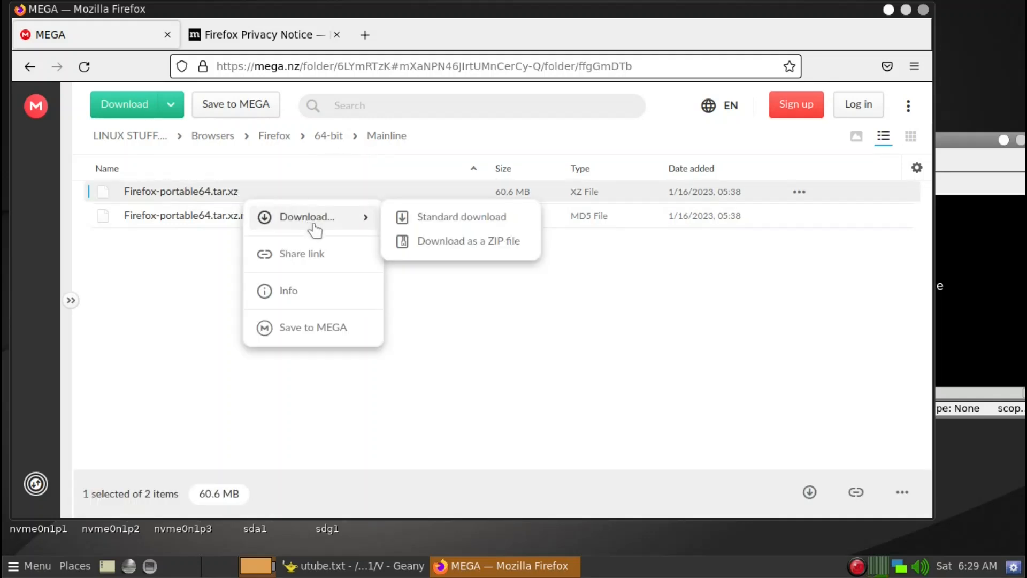
pyautogui.click(454, 219)
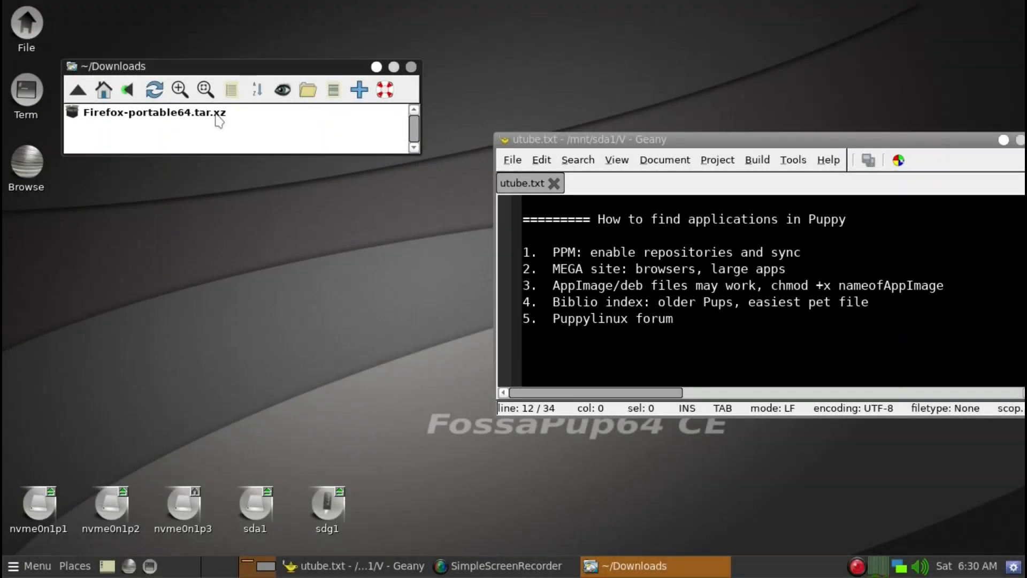
# Extract Firefox-portable64.tar.xz into the Downloads folder with pExtract.
pyautogui.rightClick(217, 116)
pyautogui.moveTo(222, 117)
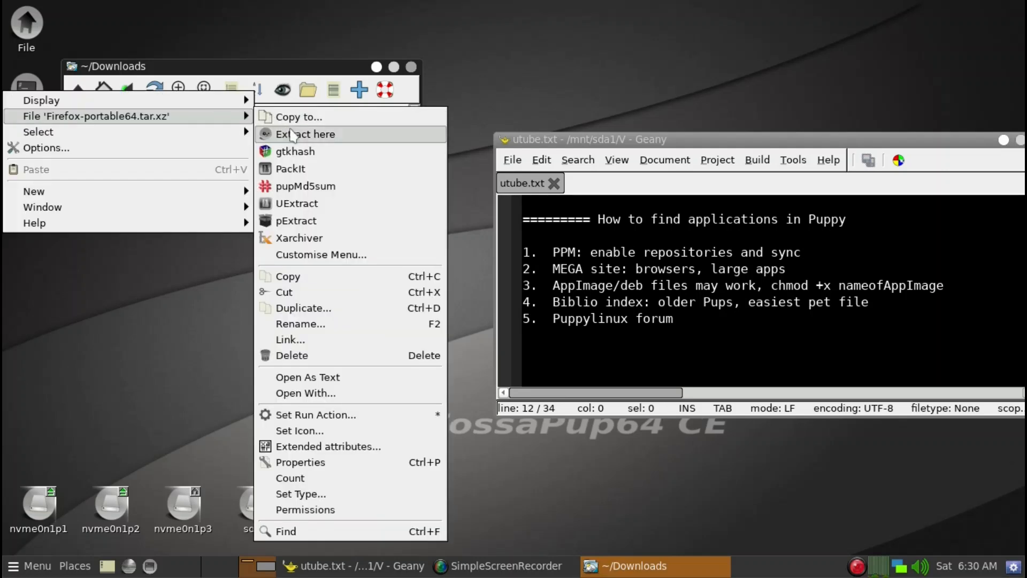
pyautogui.click(296, 220)
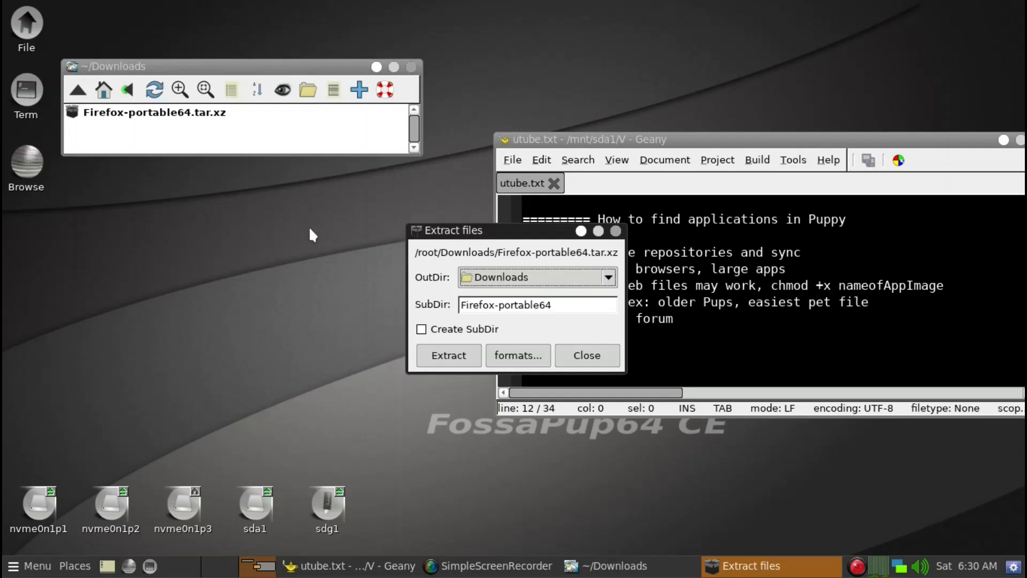
pyautogui.click(446, 347)
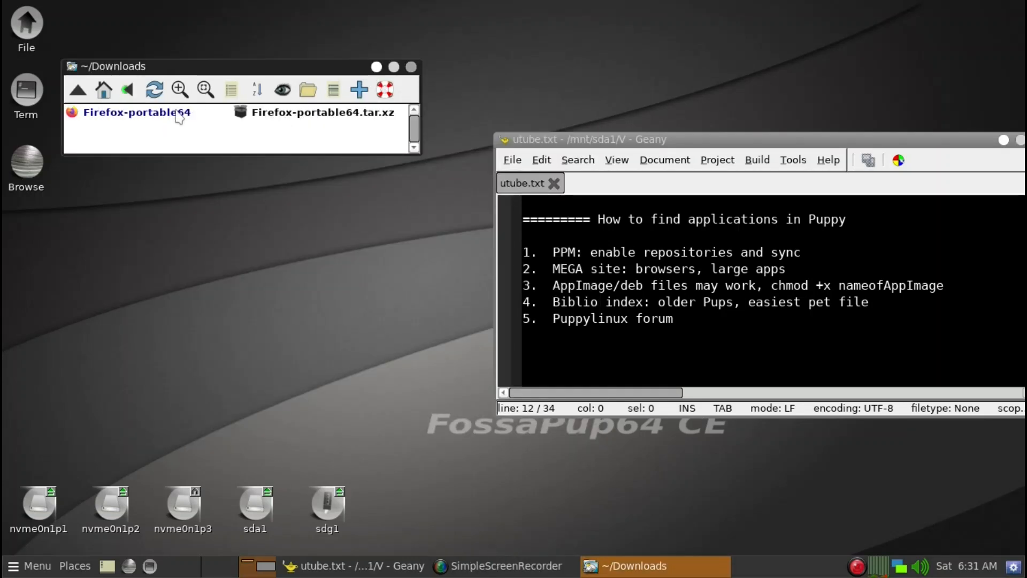
# Reposition the Downloads window and open a second file manager window at /opt/.
pyautogui.moveTo(198, 68); pyautogui.dragTo(215, 51)
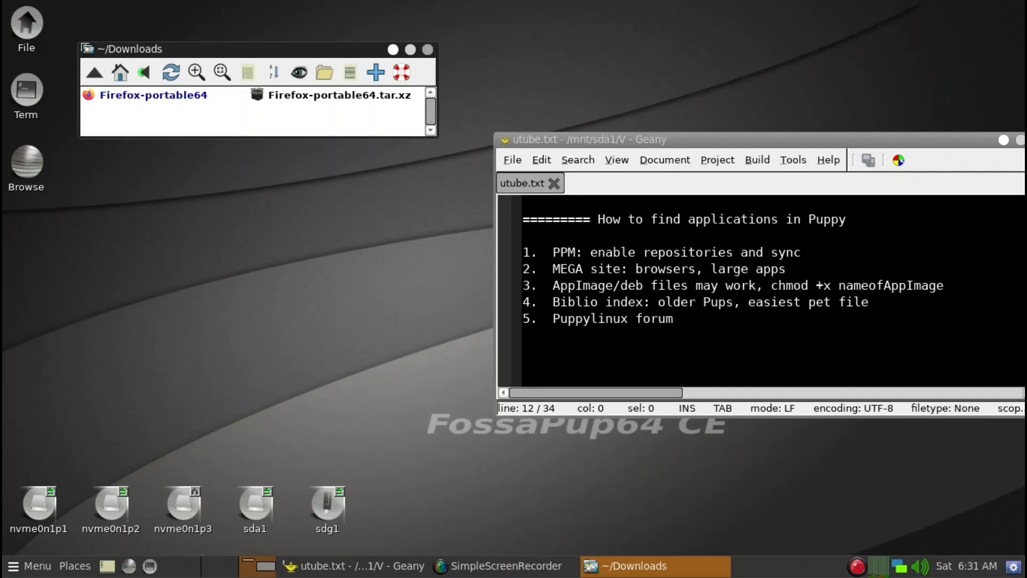
pyautogui.click(26, 24)
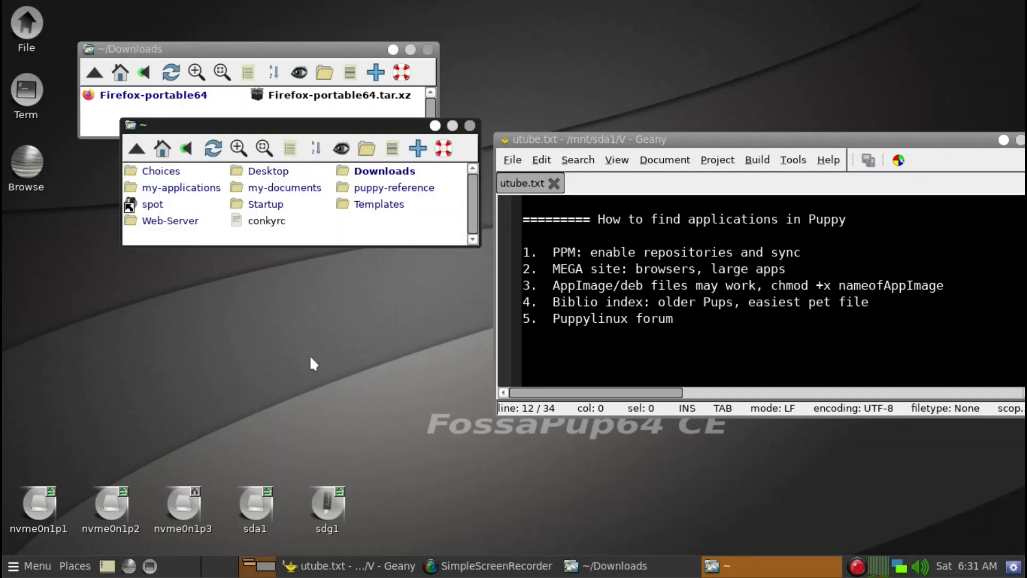
pyautogui.write('/')
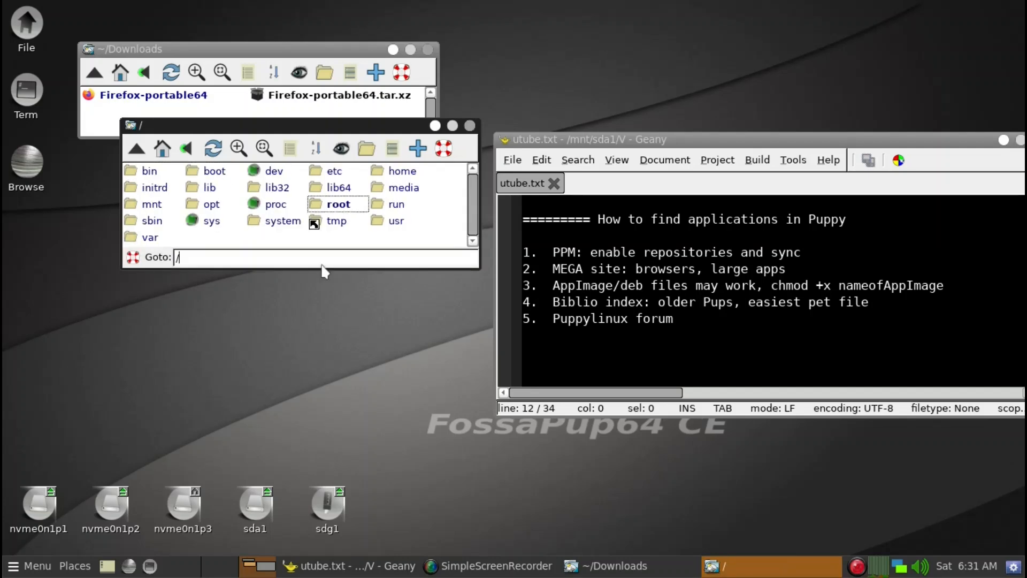
pyautogui.write('opt')
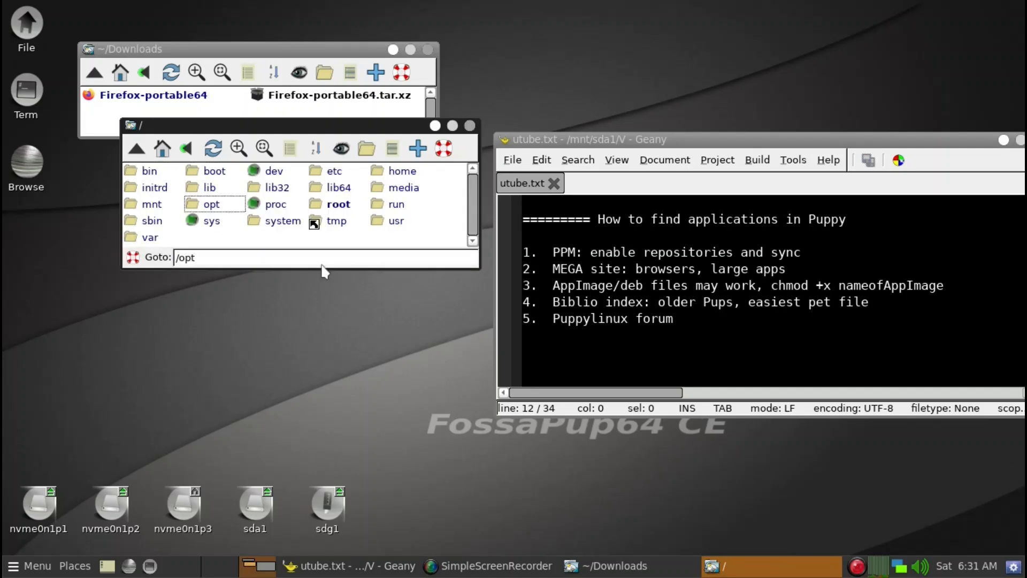
pyautogui.write('/')
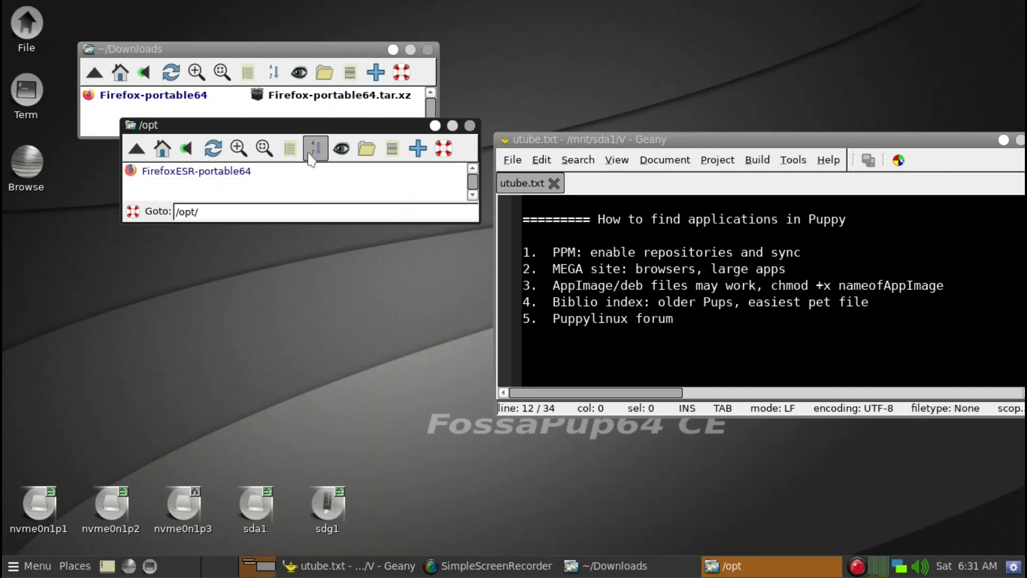
# Move the Firefox-portable64 folder from Downloads into /opt and dismiss the path entry of the /opt window.
pyautogui.moveTo(314, 130); pyautogui.dragTo(287, 218)
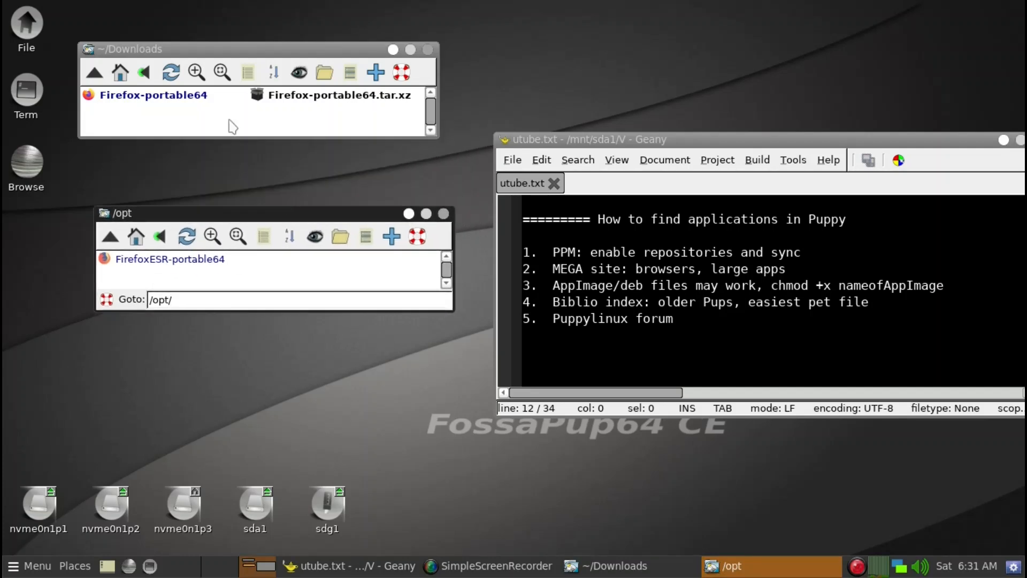
pyautogui.moveTo(207, 102); pyautogui.dragTo(138, 285)
pyautogui.click(138, 282)
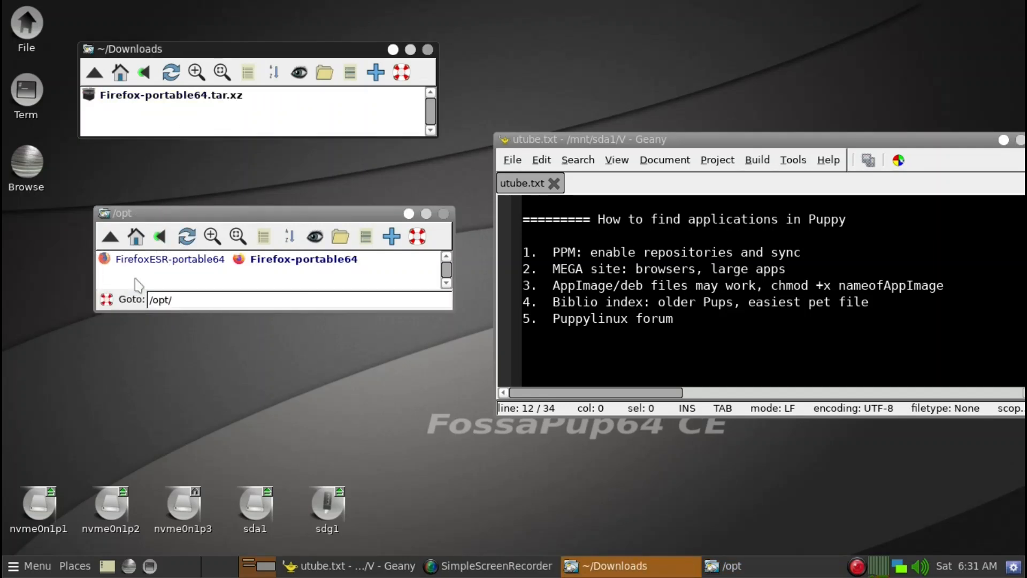
pyautogui.click(287, 285)
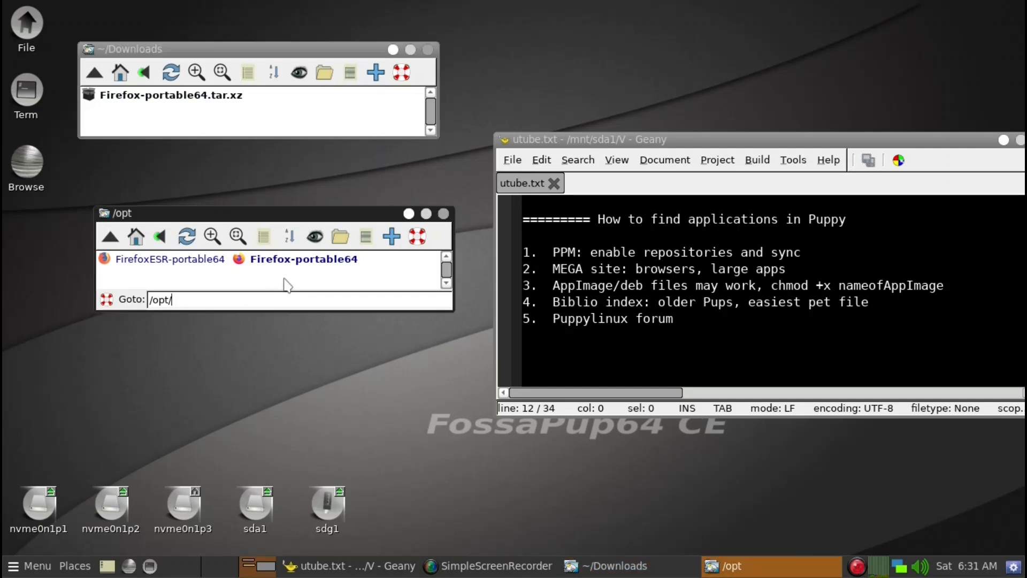
pyautogui.press('Escape')
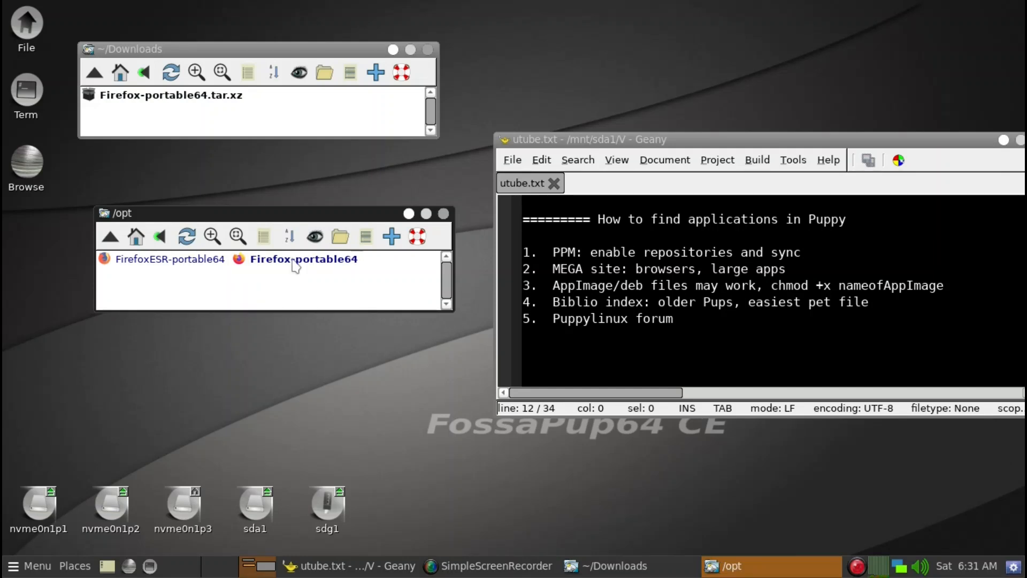
# Open the Firefox-portable64 folder in /opt and check the Internet applications in the desktop menu for Firefox entries.
pyautogui.click(292, 260)
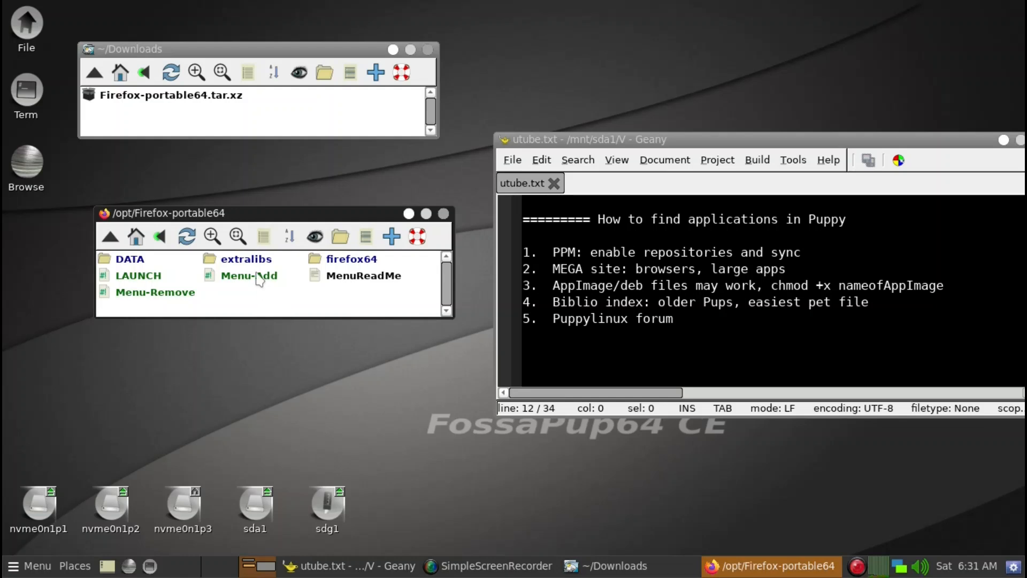
pyautogui.rightClick(541, 112)
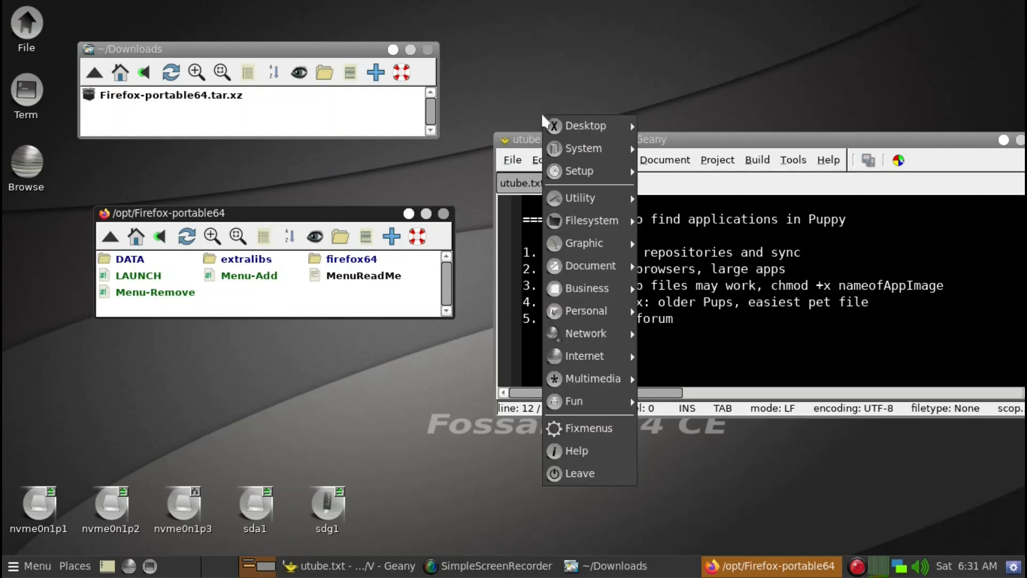
pyautogui.moveTo(602, 343)
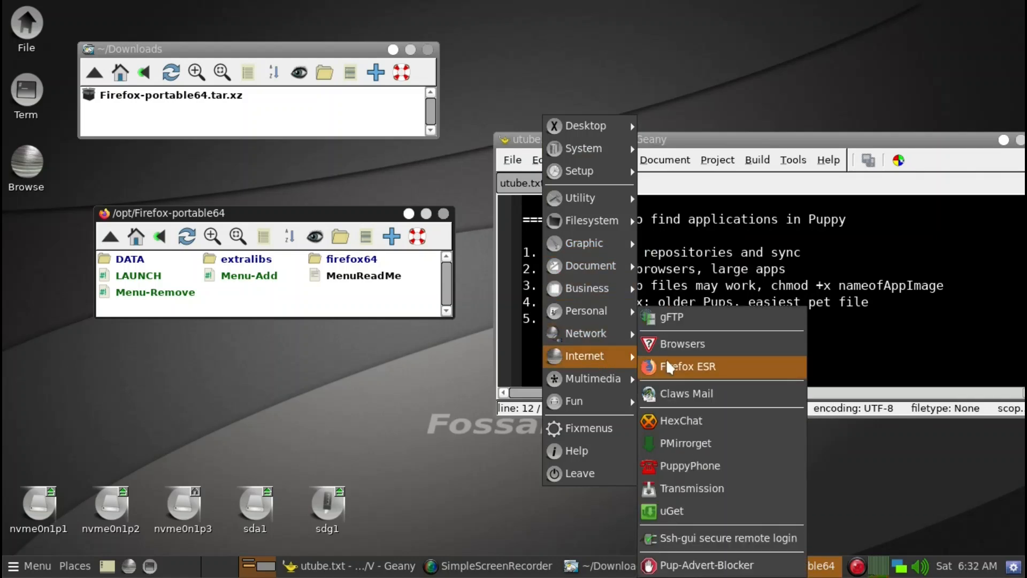
pyautogui.click(346, 300)
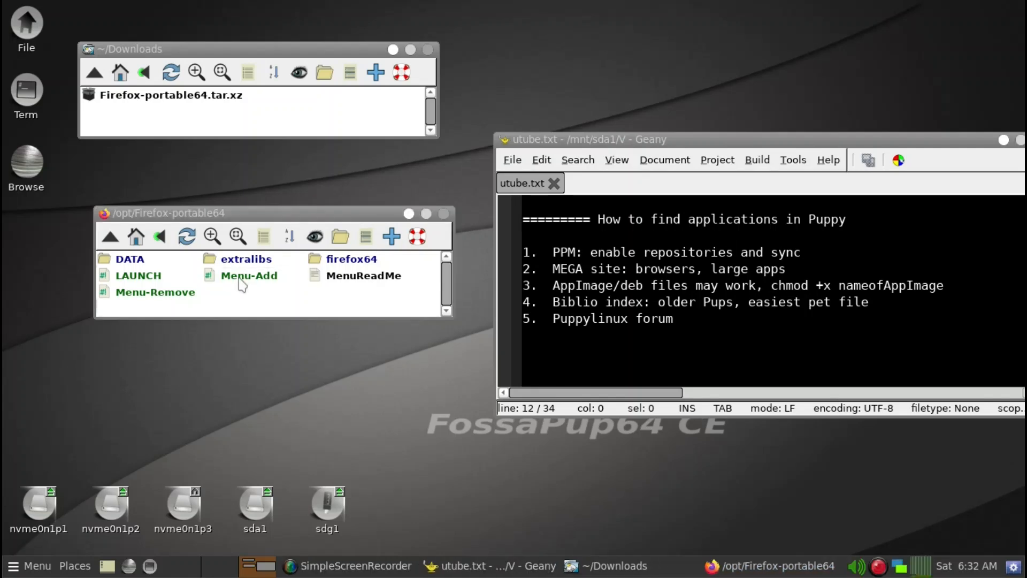
# Look through the desktop menu again for the portable Firefox entry and close it.
pyautogui.rightClick(501, 99)
pyautogui.moveTo(530, 324)
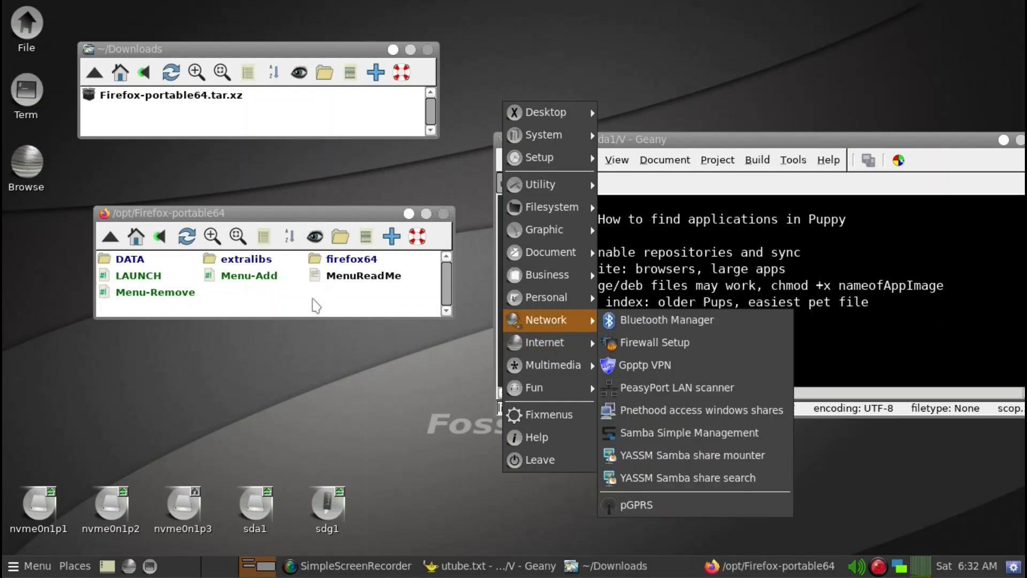
pyautogui.click(315, 306)
# Return to /opt, open the FirefoxESR-portable64 folder and run its Menu-Remove script.
pyautogui.press('BackSpace')
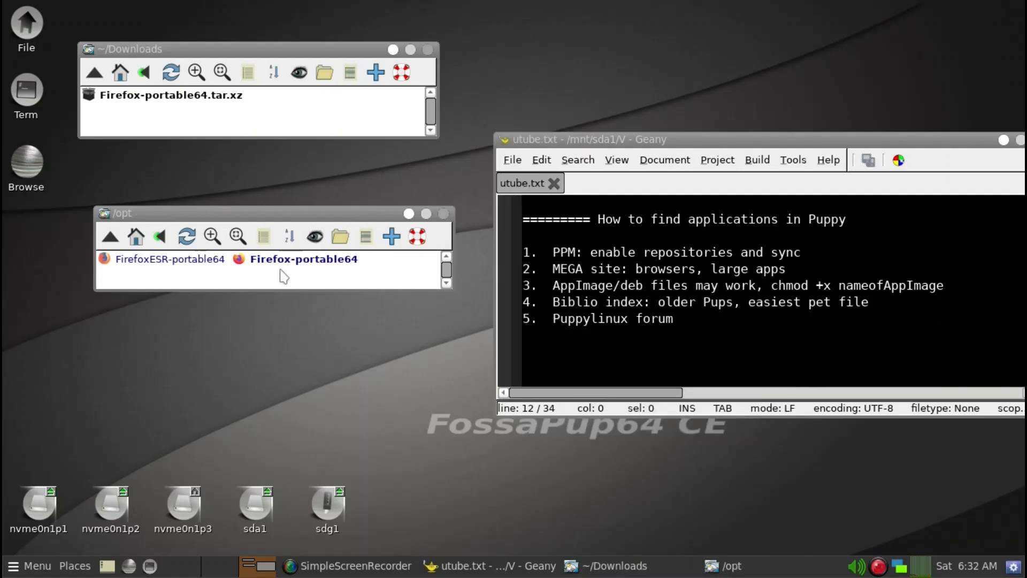
pyautogui.click(224, 265)
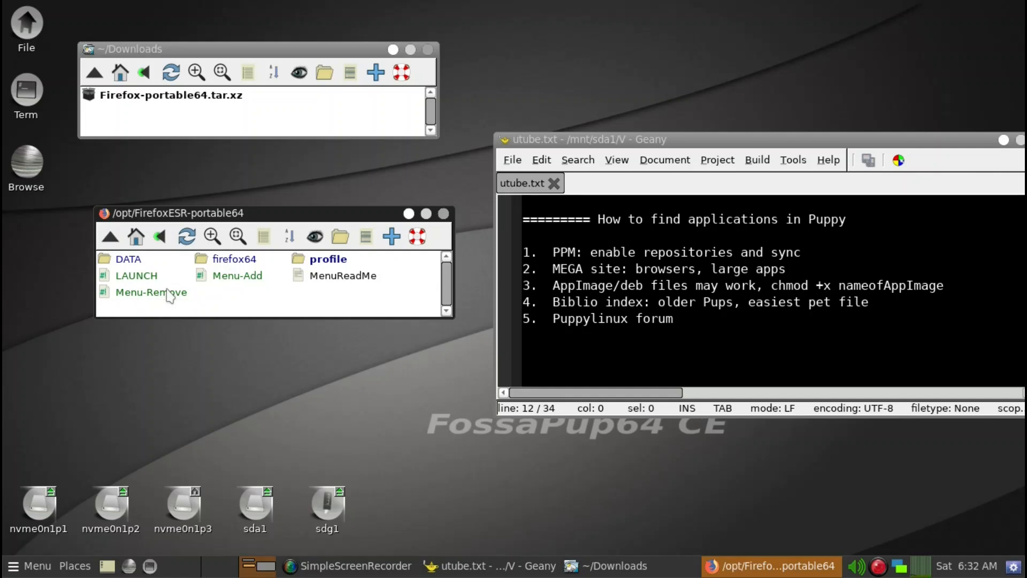
pyautogui.click(167, 291)
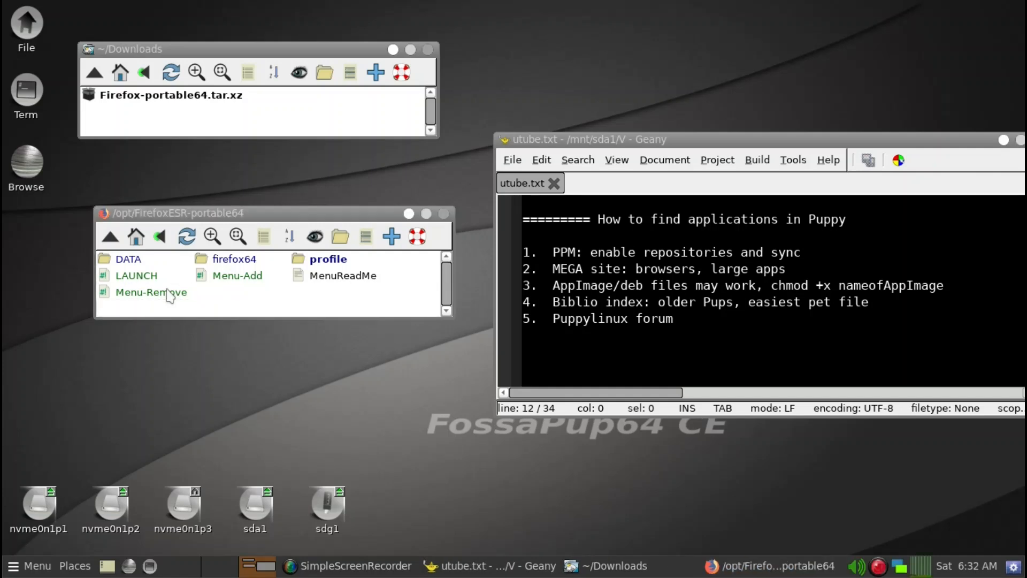
# Check the desktop menu for the removal of the Firefox ESR entry.
pyautogui.rightClick(524, 69)
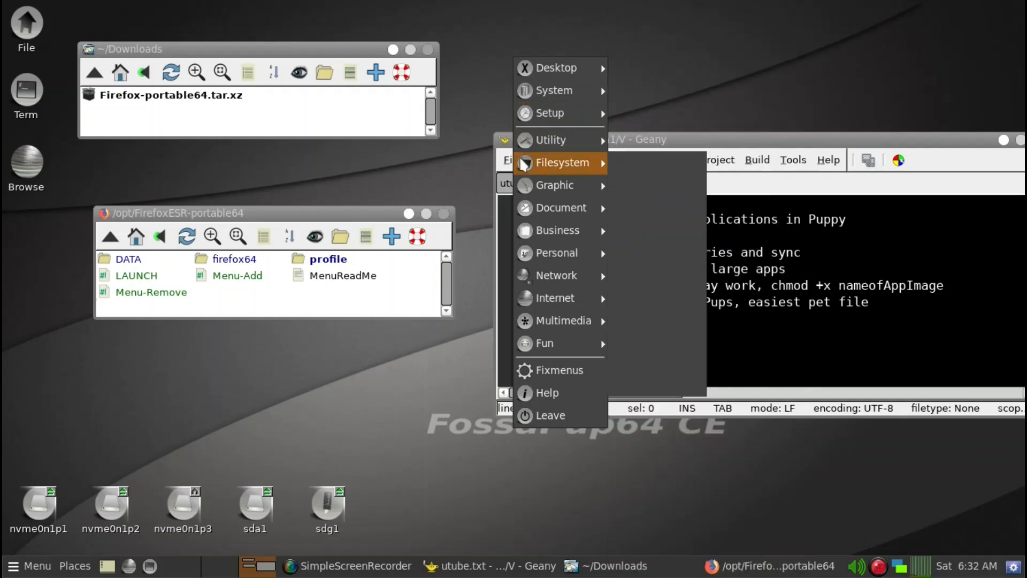
pyautogui.moveTo(544, 294)
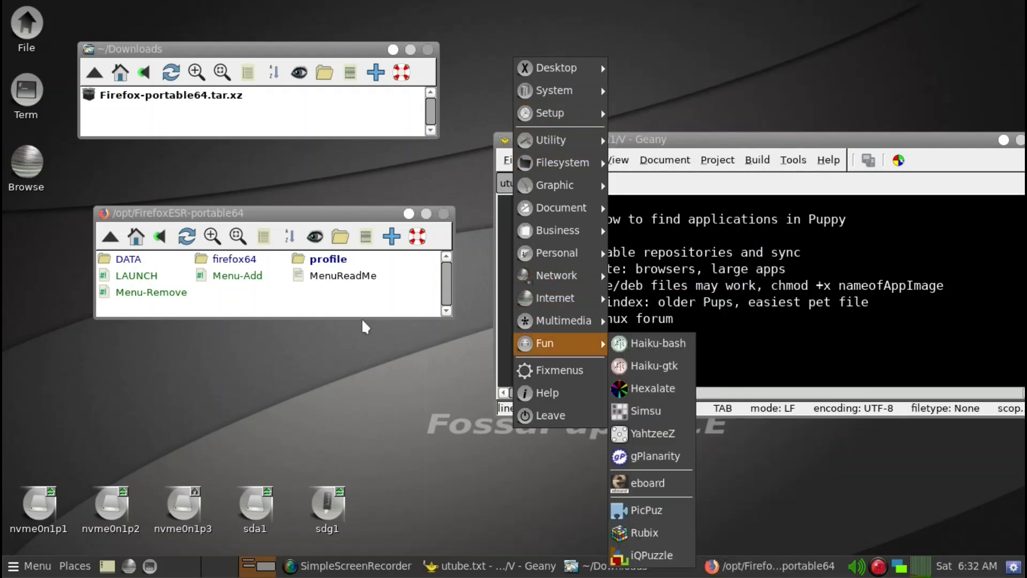
pyautogui.click(340, 353)
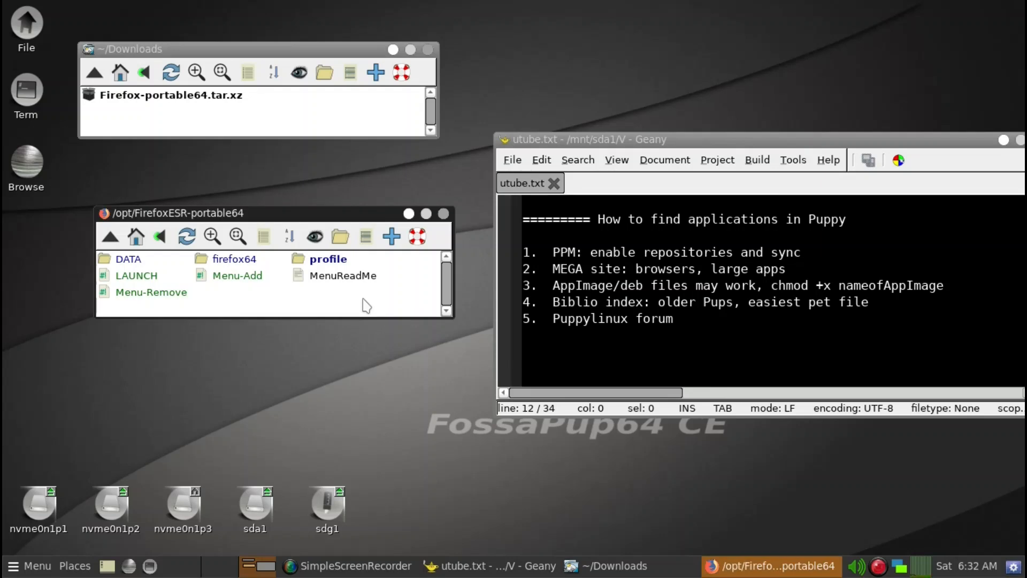
# Delete the FirefoxESR-portable64 folder from /opt with the Force and Quiet options enabled.
pyautogui.press('BackSpace')
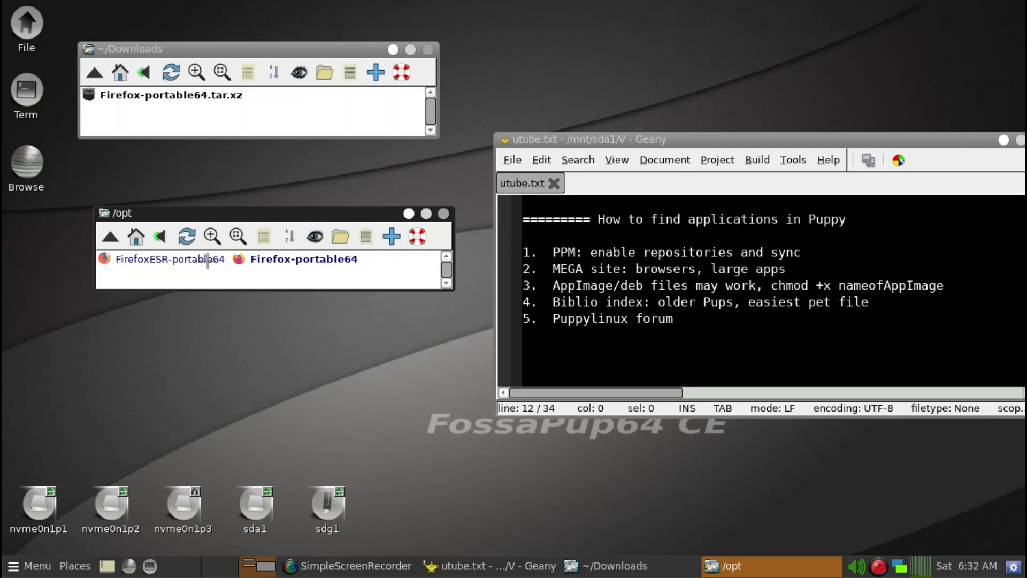
pyautogui.press('Delete')
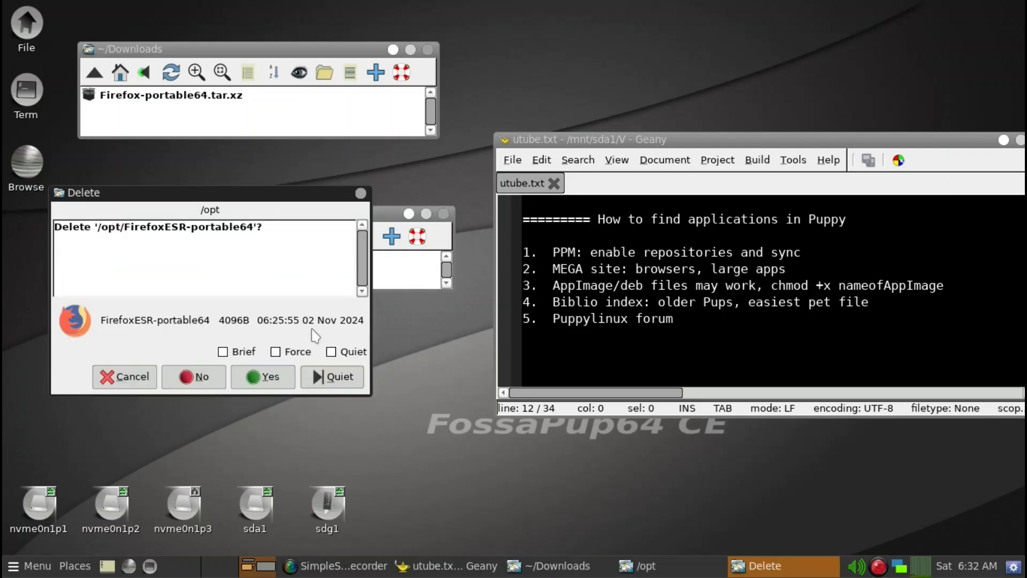
pyautogui.click(344, 355)
pyautogui.click(283, 351)
pyautogui.click(235, 352)
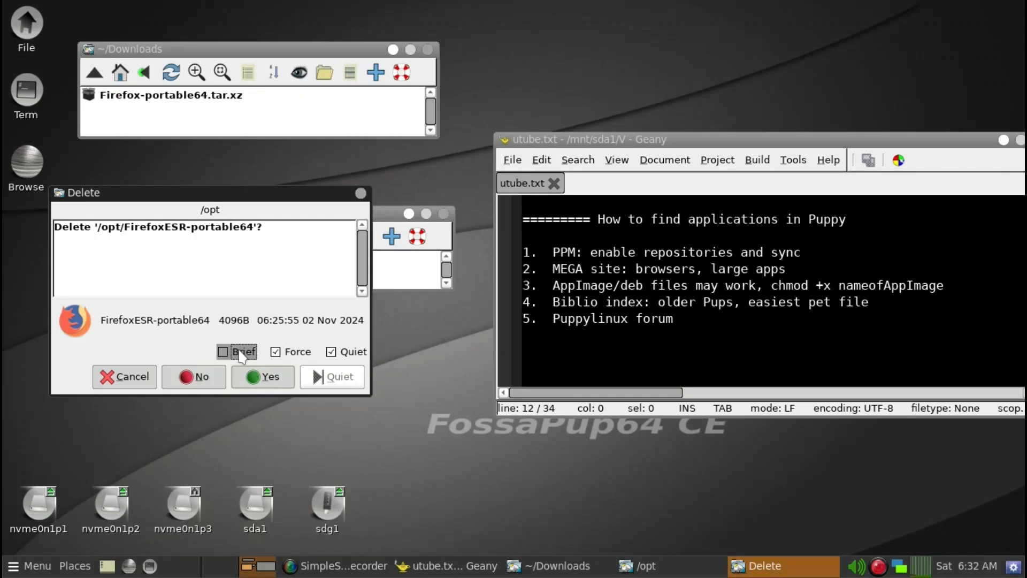
pyautogui.click(253, 377)
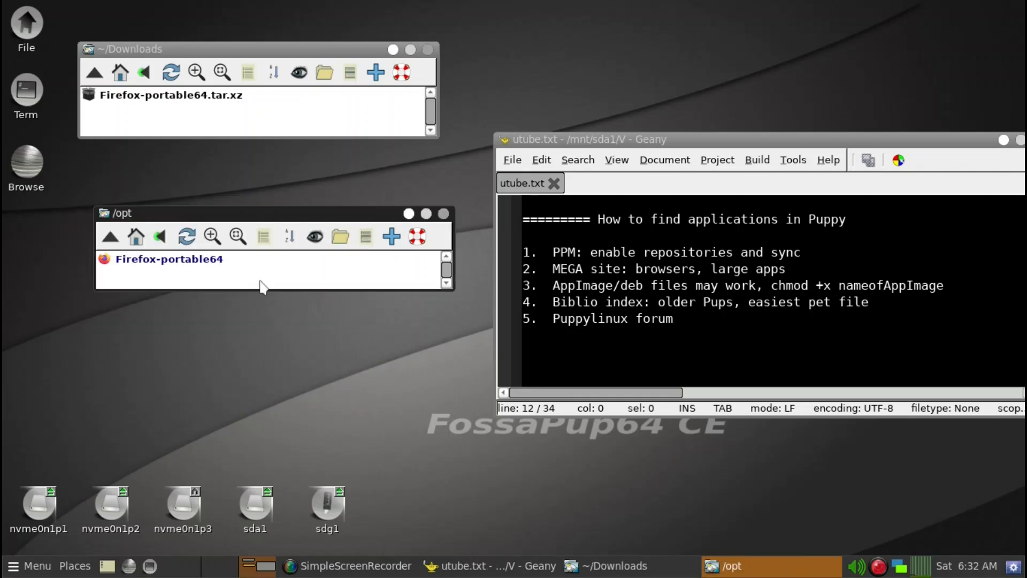
# Open the Firefox-portable64 folder in /opt, run its LAUNCH script to test the browser, and close Firefox.
pyautogui.click(207, 267)
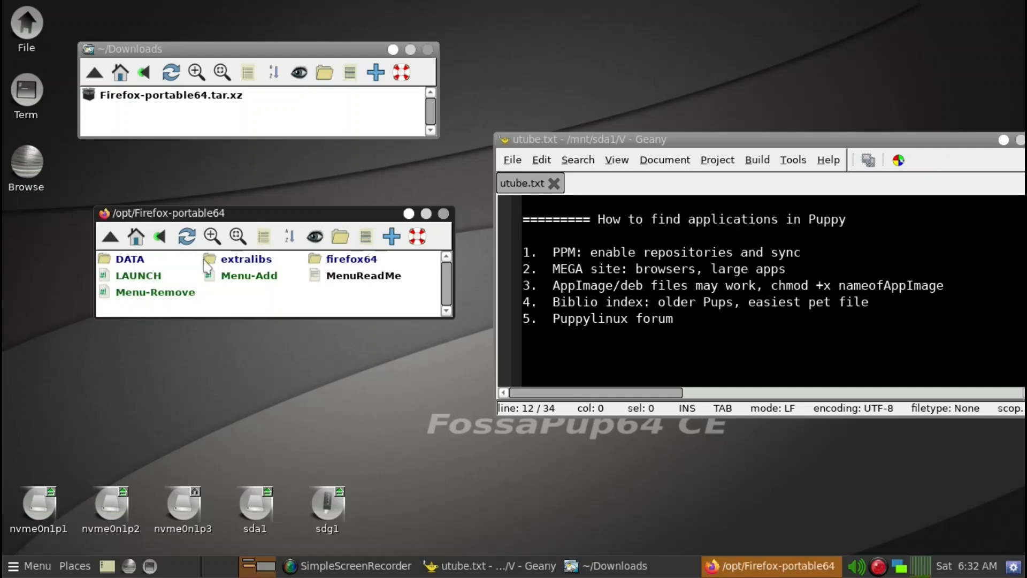
pyautogui.click(156, 282)
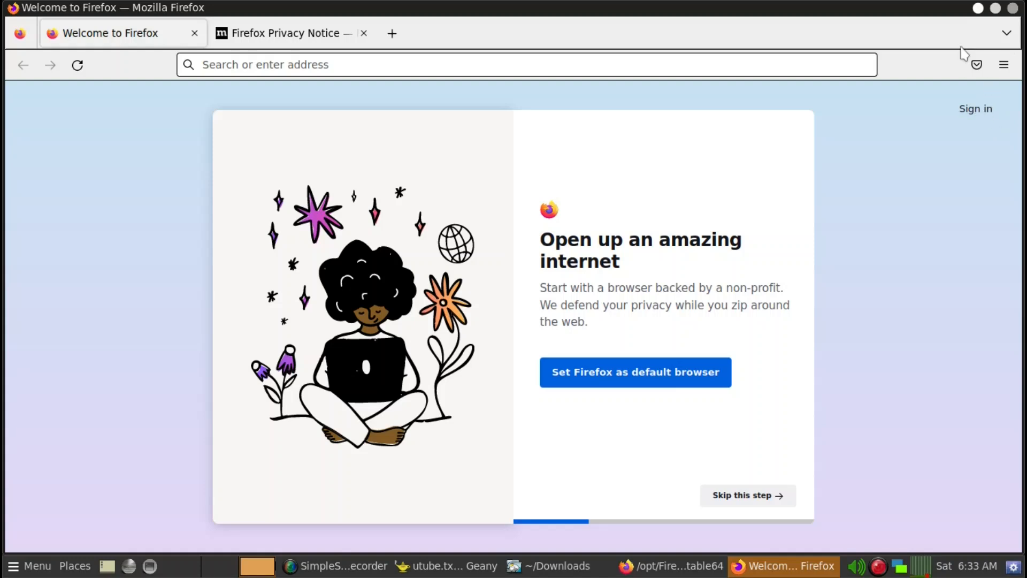
pyautogui.click(1014, 9)
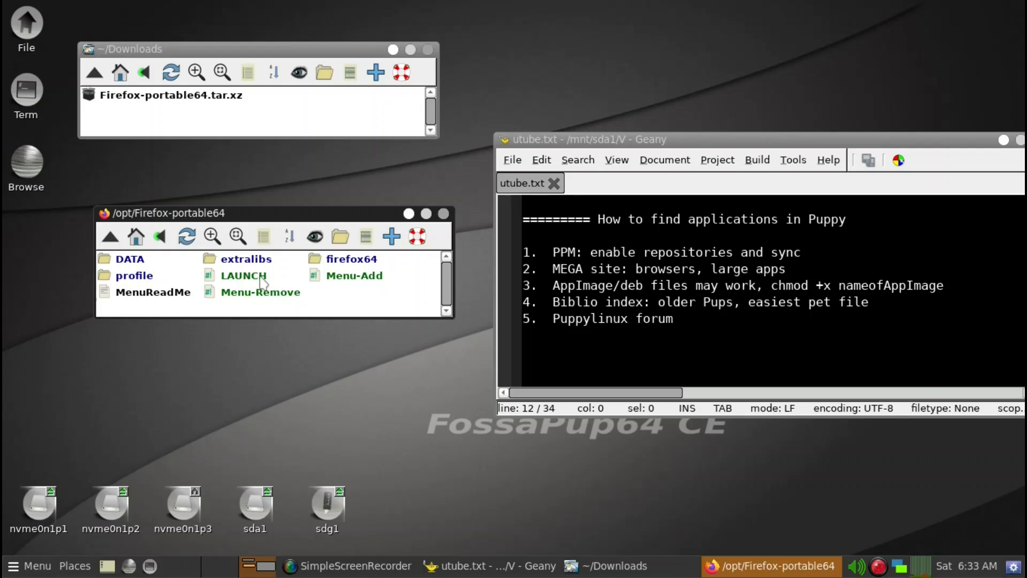
# Create a desktop shortcut to the LAUNCH script and use it to start Firefox, set it as default browser and close it.
pyautogui.moveTo(262, 282); pyautogui.dragTo(987, 516)
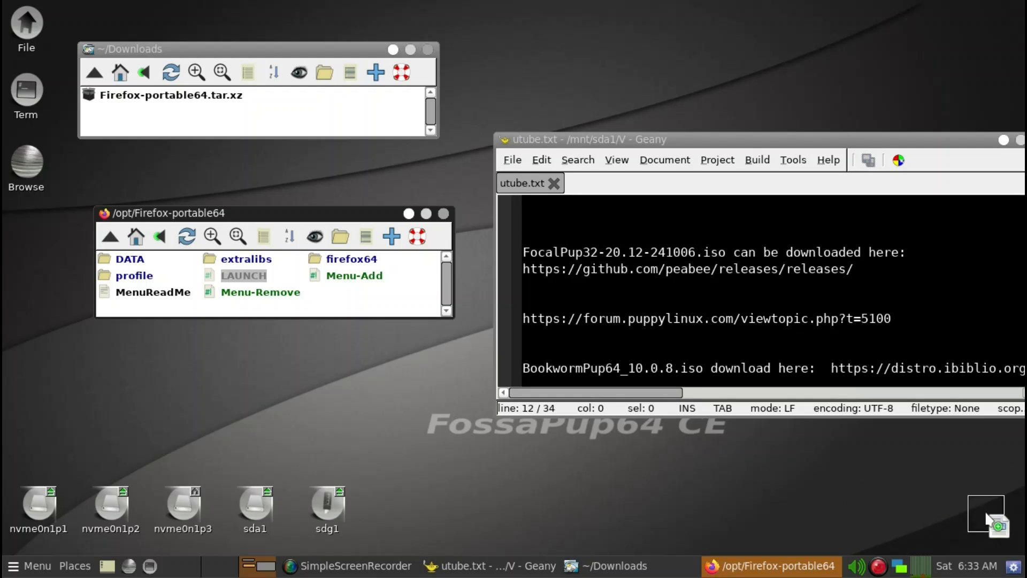
pyautogui.moveTo(986, 514); pyautogui.dragTo(987, 514)
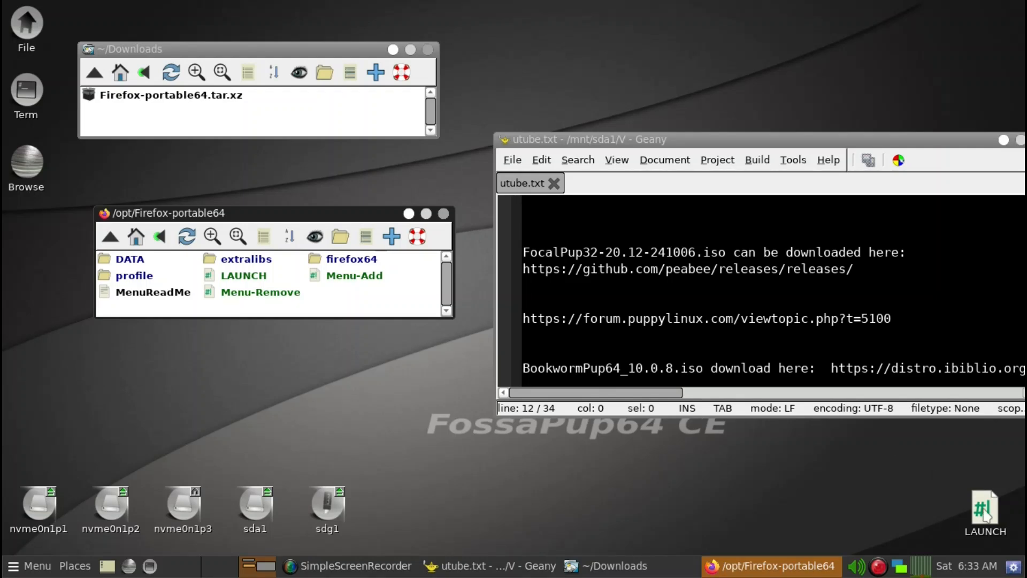
pyautogui.click(987, 512)
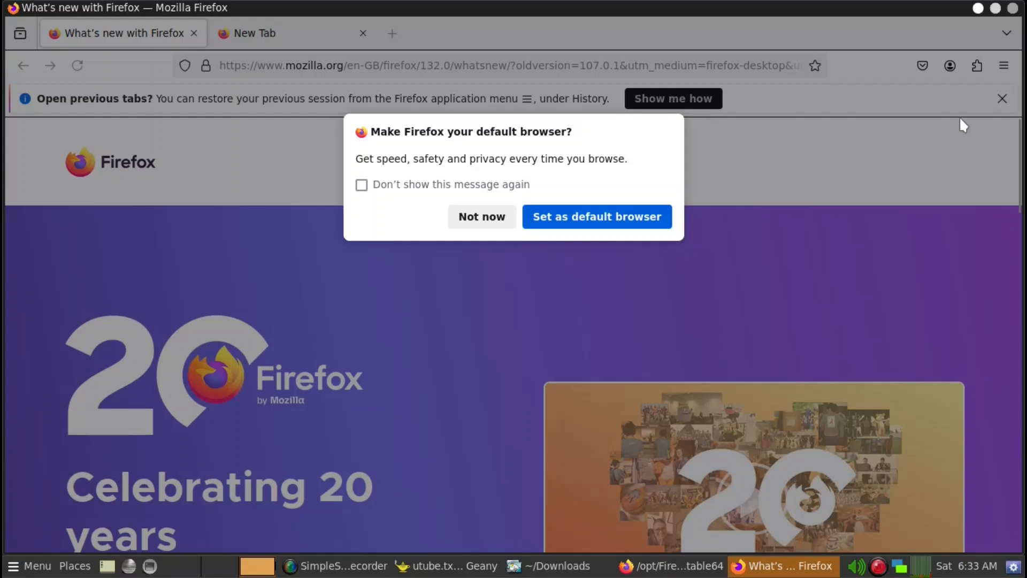
pyautogui.click(555, 221)
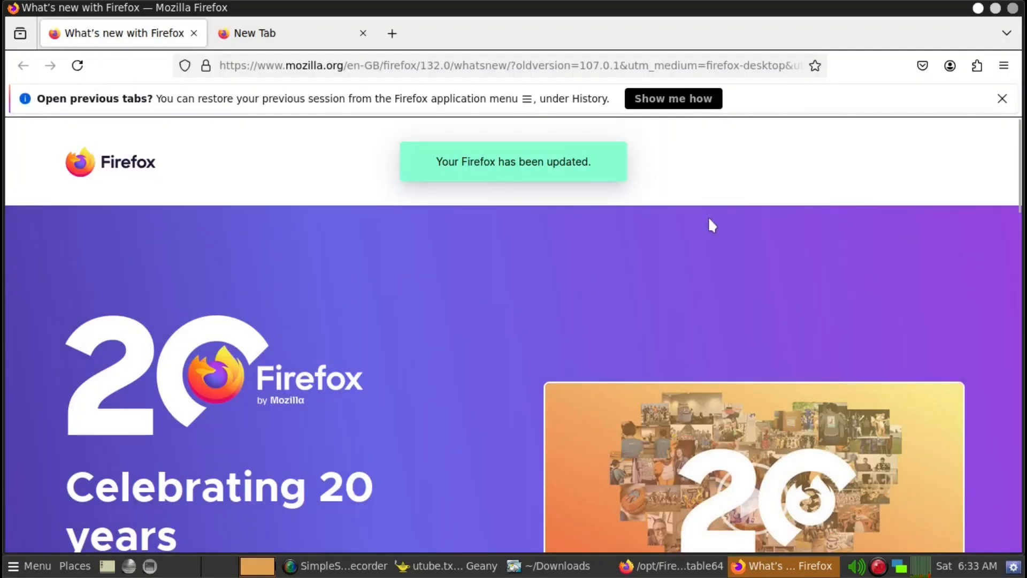
pyautogui.hotkey('alt', 'F4')
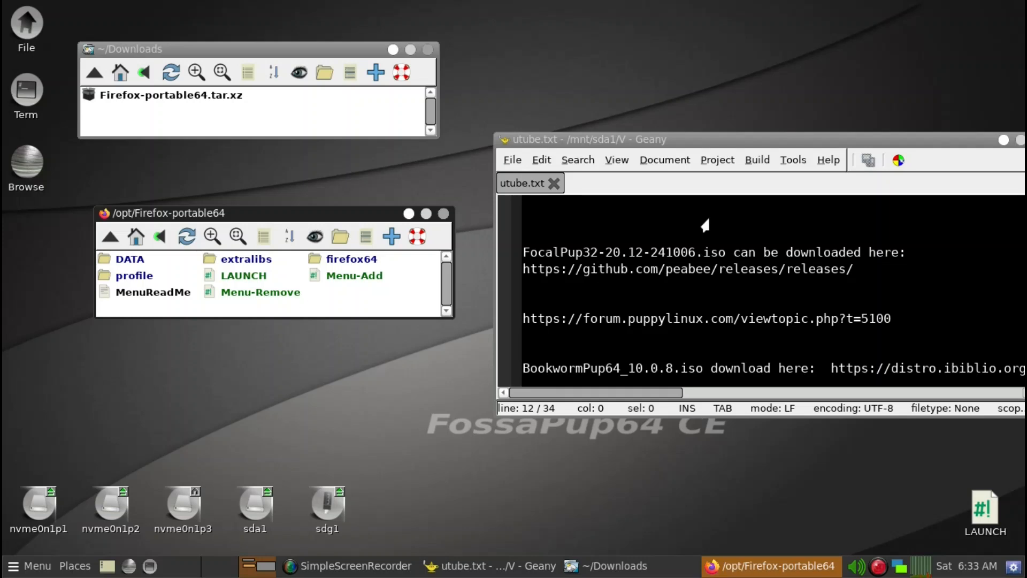
# Label the LAUNCH desktop shortcut FFox and assign it the keyboard shortcut Super+Hyper+w.
pyautogui.rightClick(992, 531)
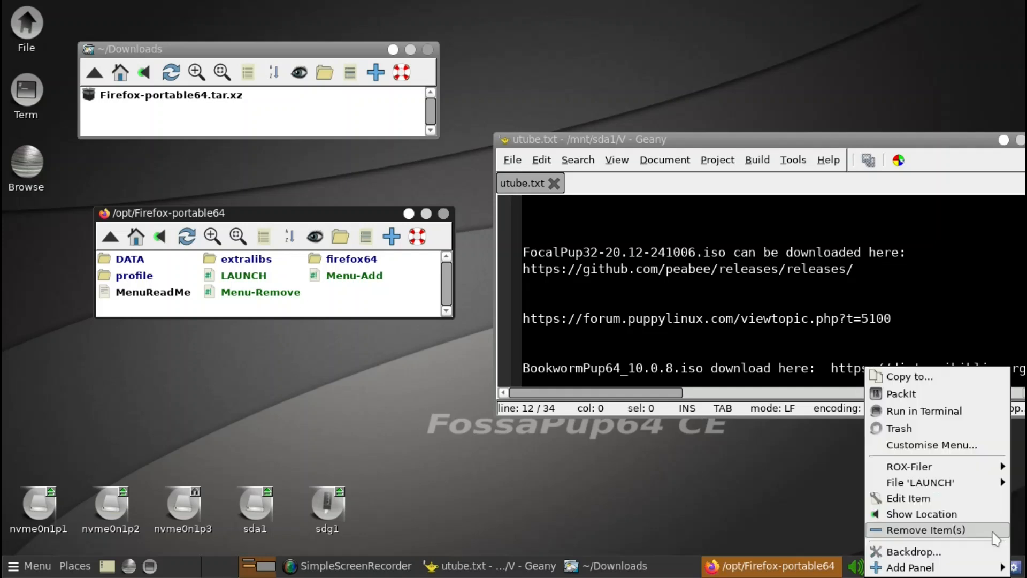
pyautogui.click(962, 502)
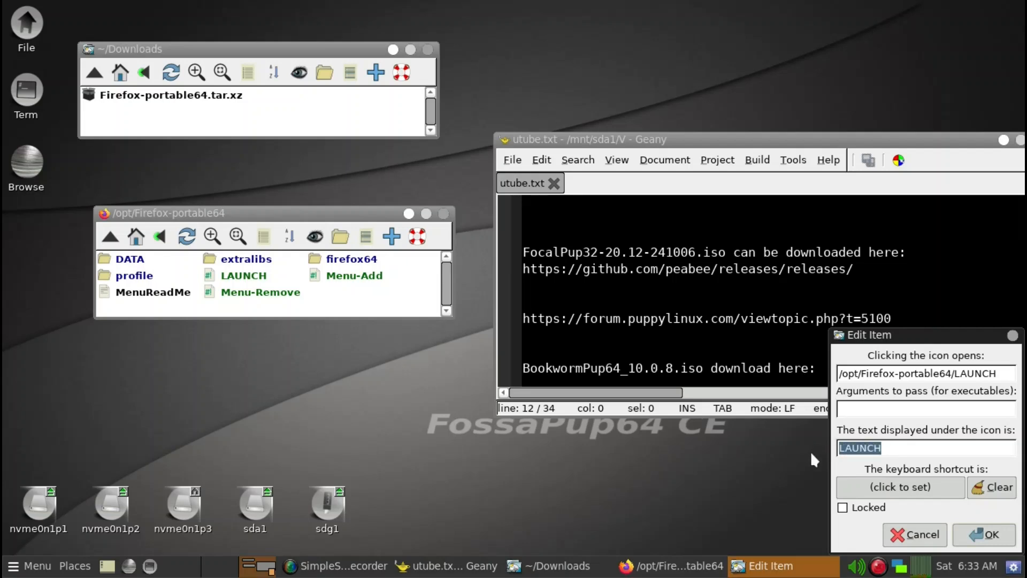
pyautogui.write('FFox')
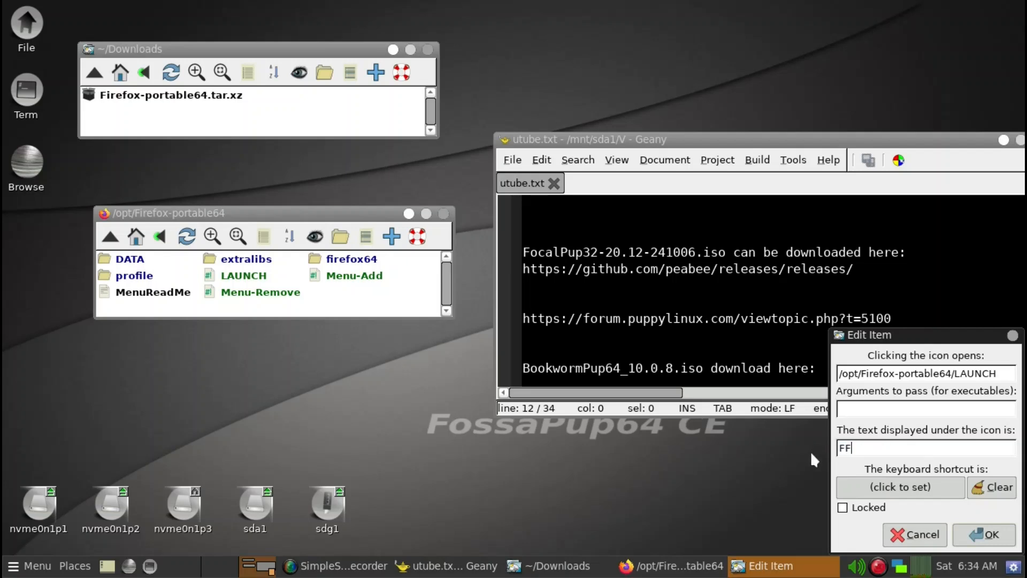
pyautogui.click(915, 490)
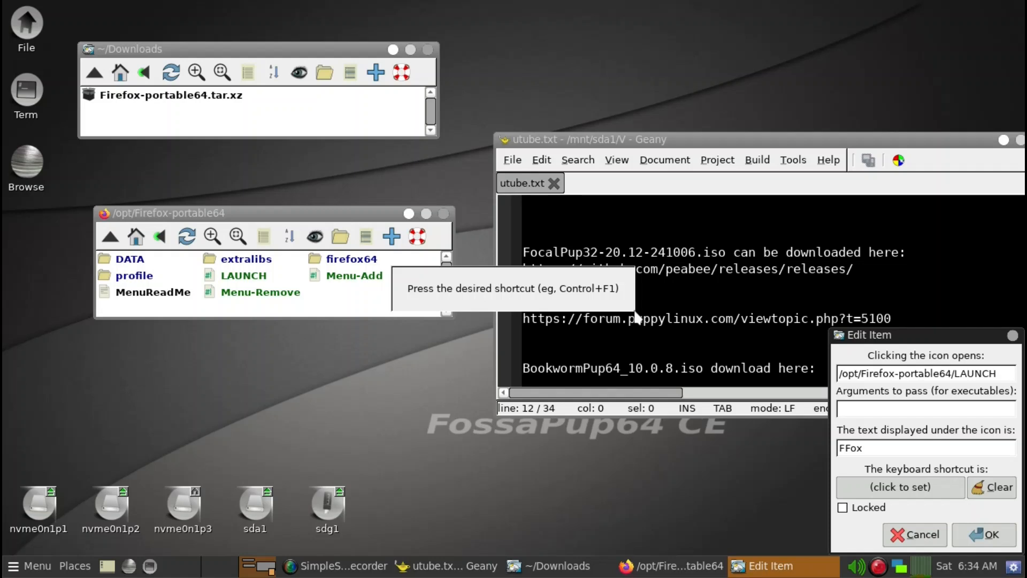
pyautogui.press('super+w')
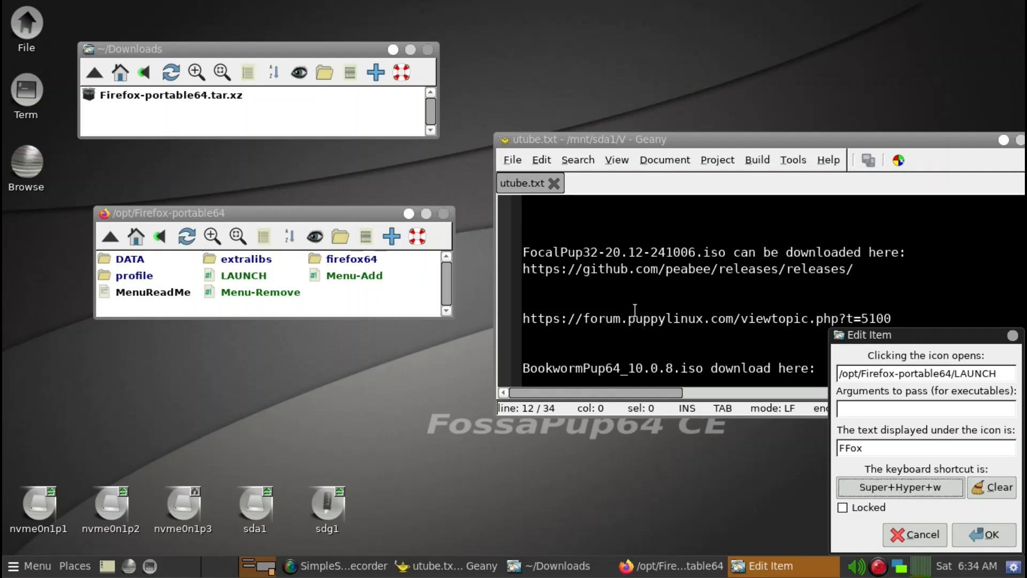
pyautogui.click(991, 536)
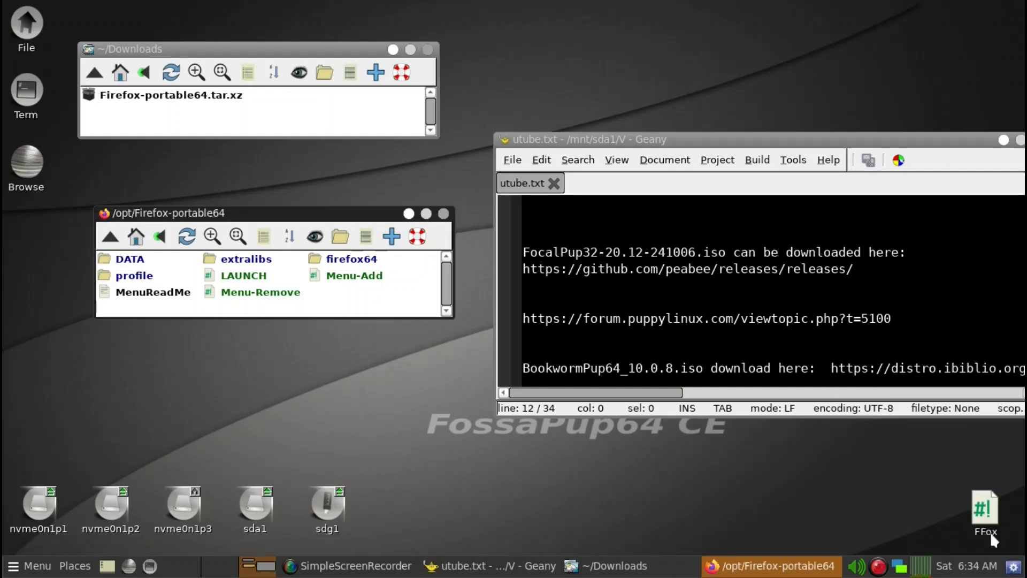
# Look at the file options of the FFox desktop shortcut, including Set Icon, and test-launch Firefox before closing it.
pyautogui.rightClick(992, 517)
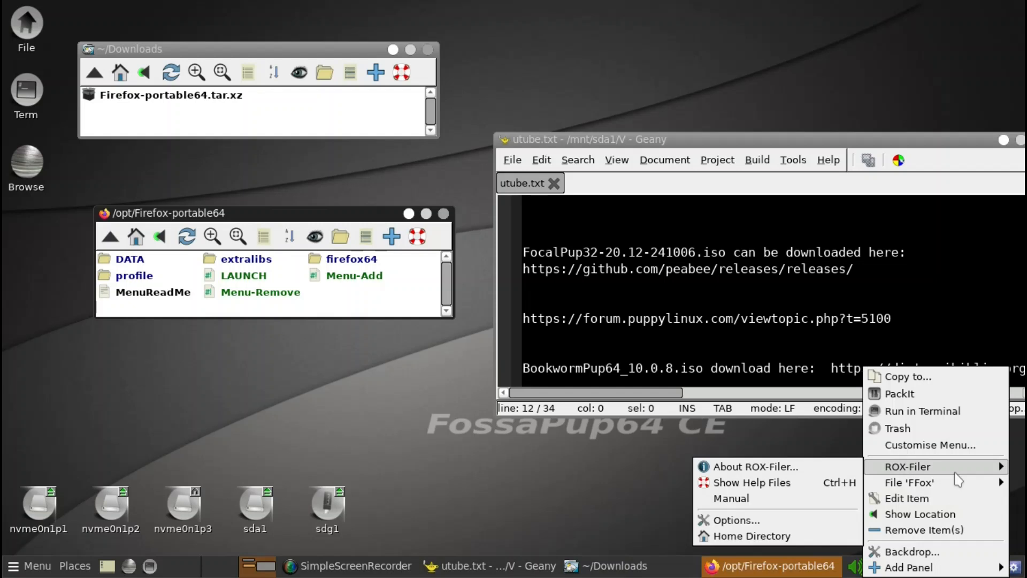
pyautogui.moveTo(952, 485)
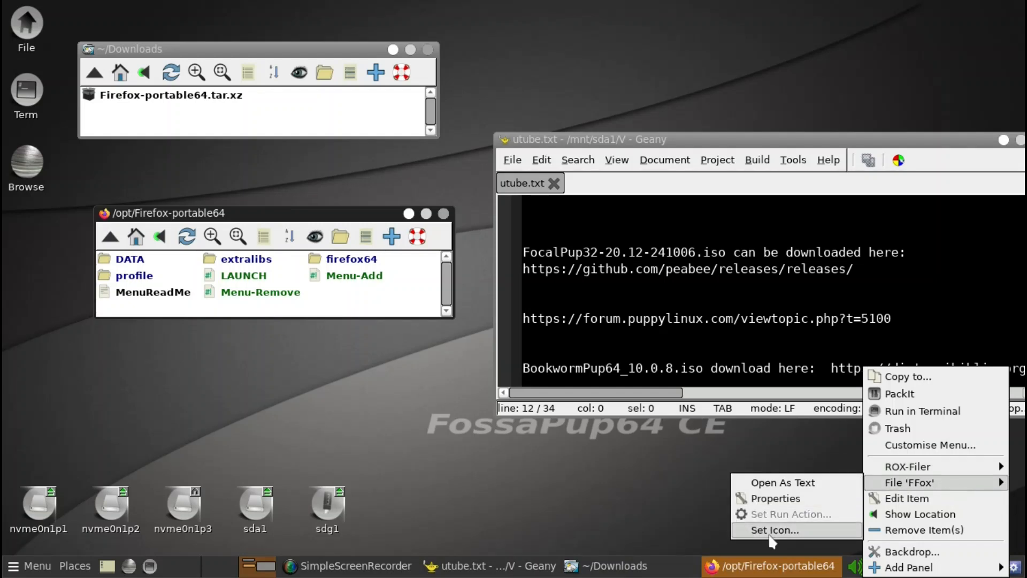
pyautogui.click(715, 496)
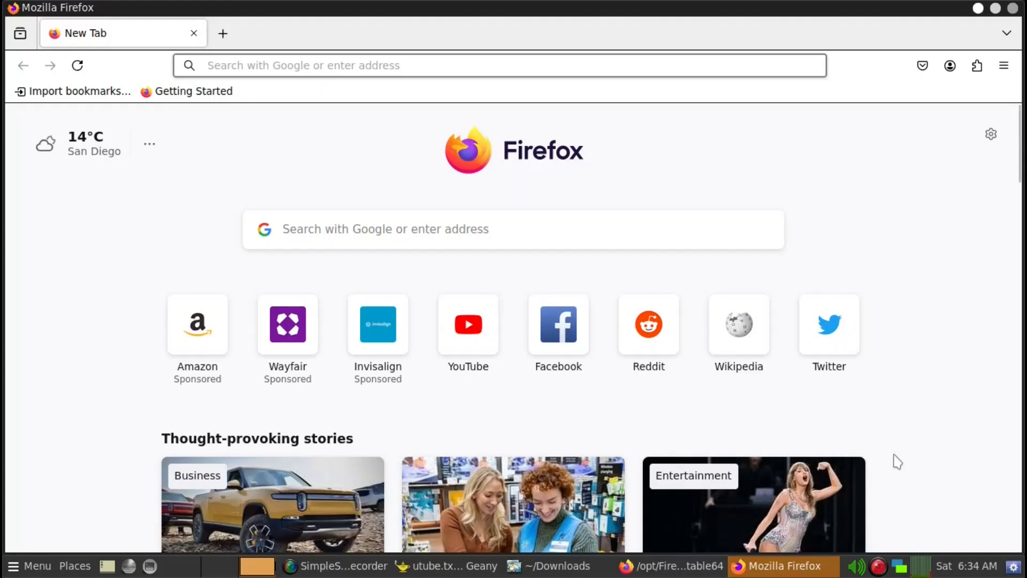
pyautogui.hotkey('alt', 'F4')
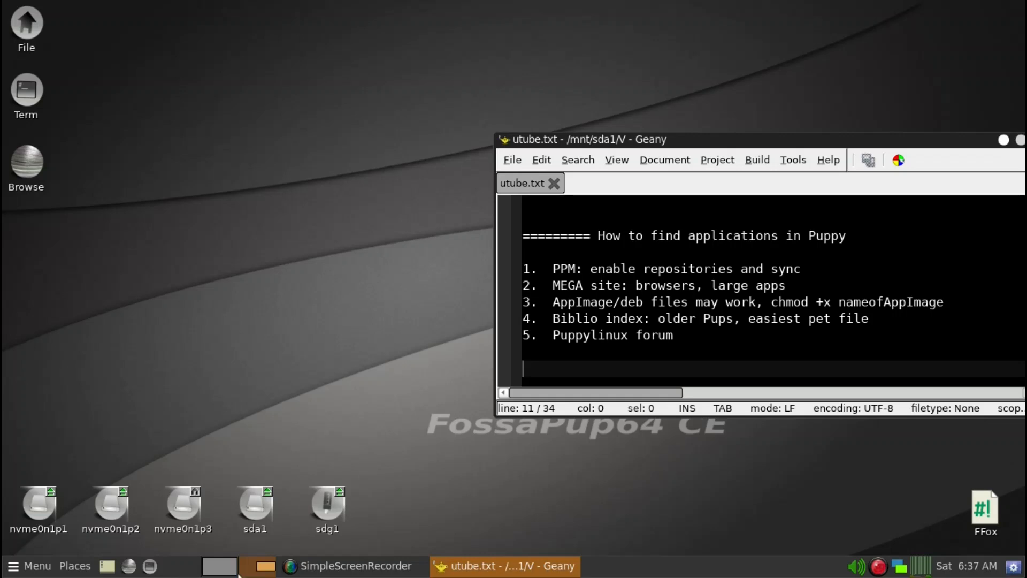
# Review the LibreOffice as AppImage page in Firefox on the other workspace and download the Still Basic version.
pyautogui.click(228, 574)
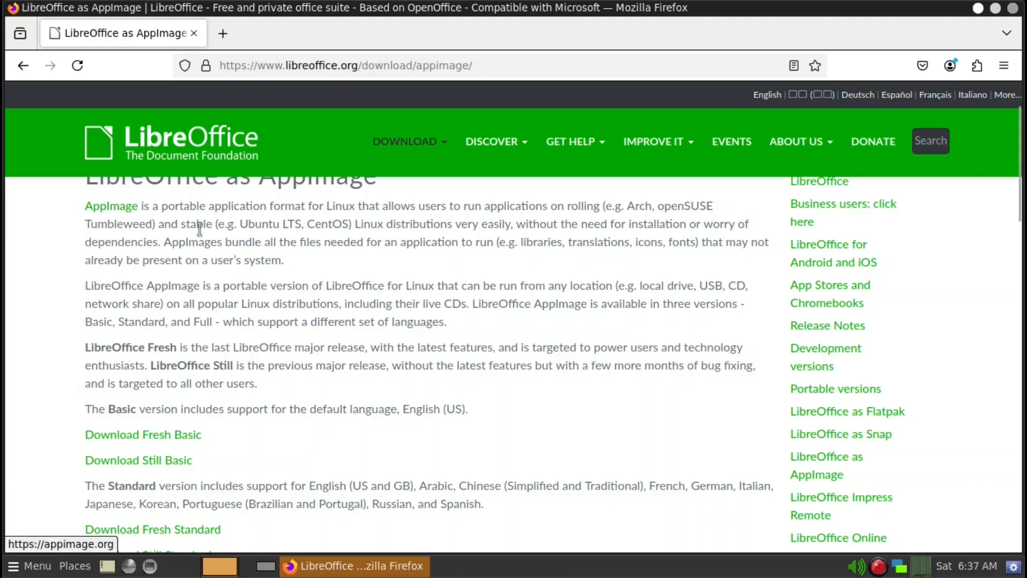
pyautogui.scroll(3, 201, 230)
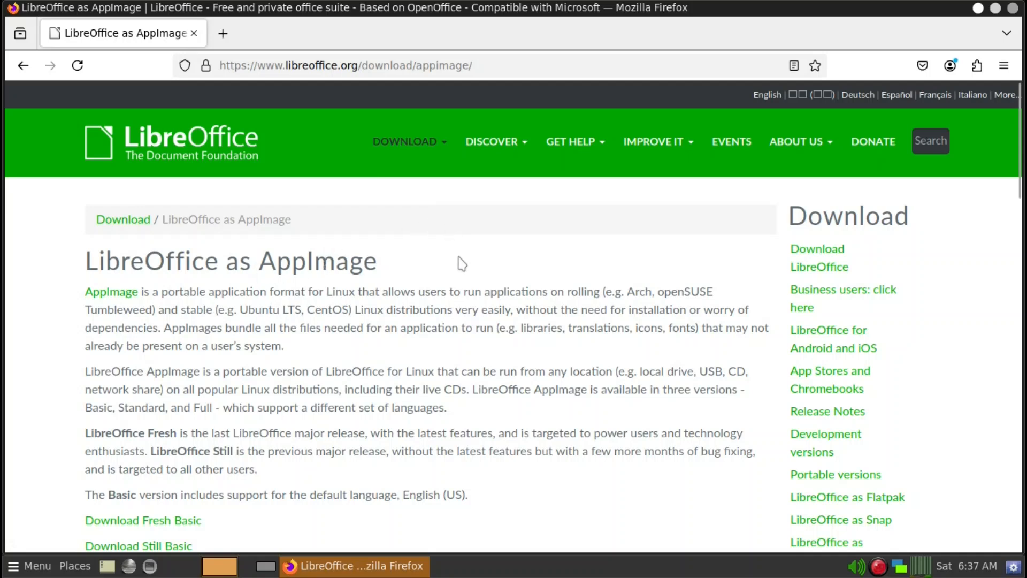
pyautogui.scroll(-5, 461, 266)
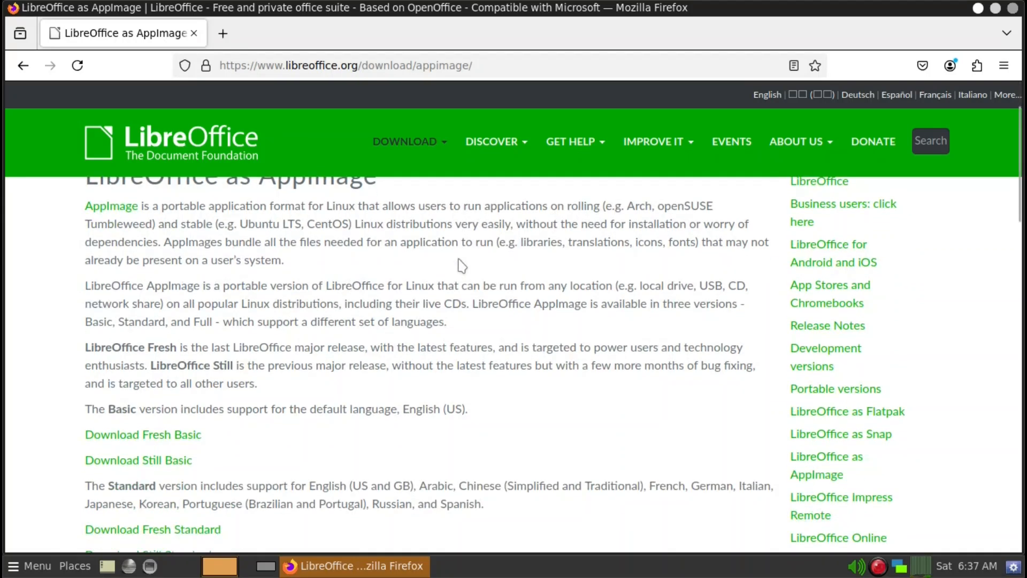
pyautogui.scroll(1, 461, 266)
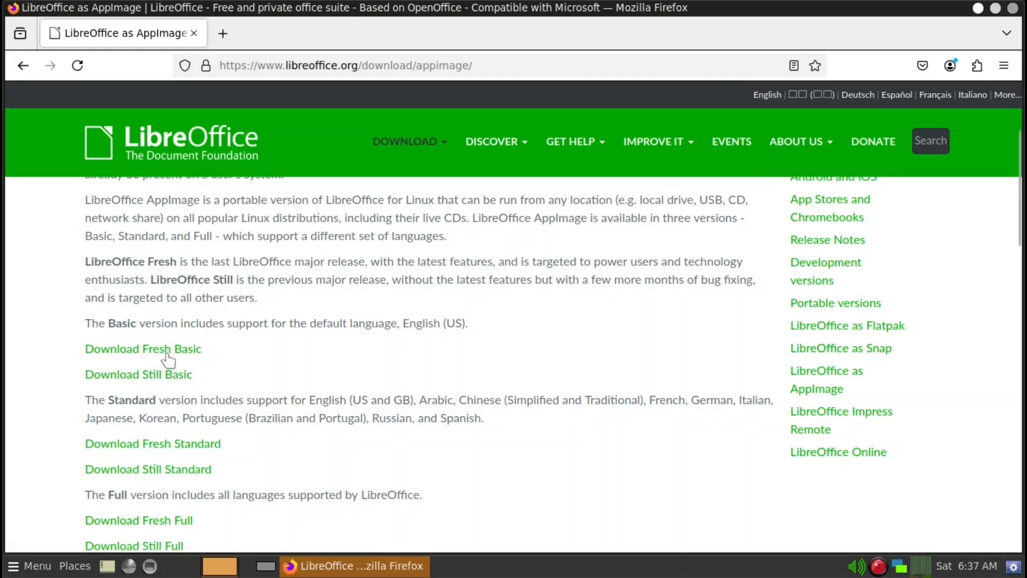
pyautogui.click(159, 378)
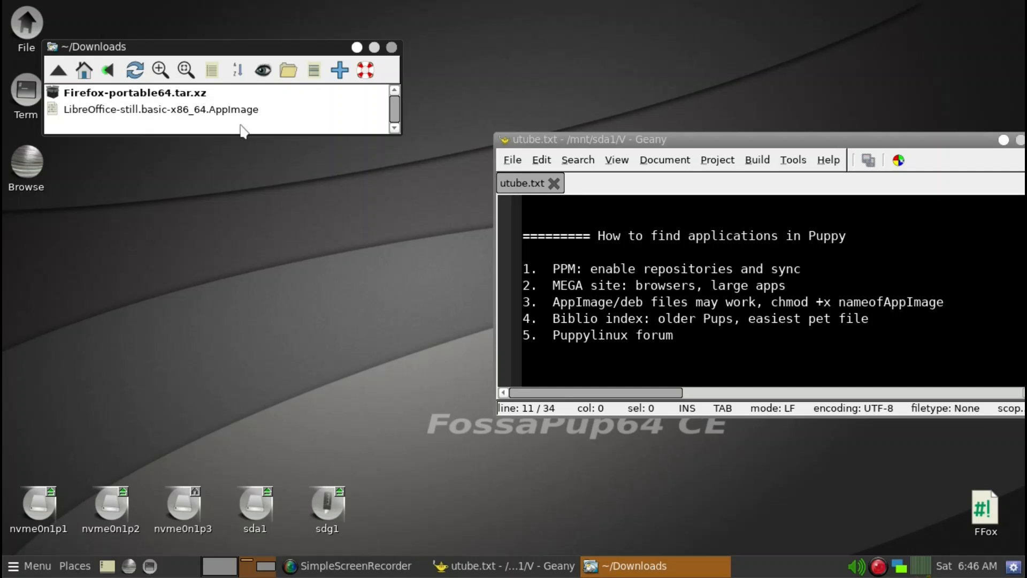
# Make LibreOffice-still.basic-x86_64.AppImage in ~/Downloads executable with chmod +x in a terminal, and test-launch LibreOffice.
pyautogui.press('`')
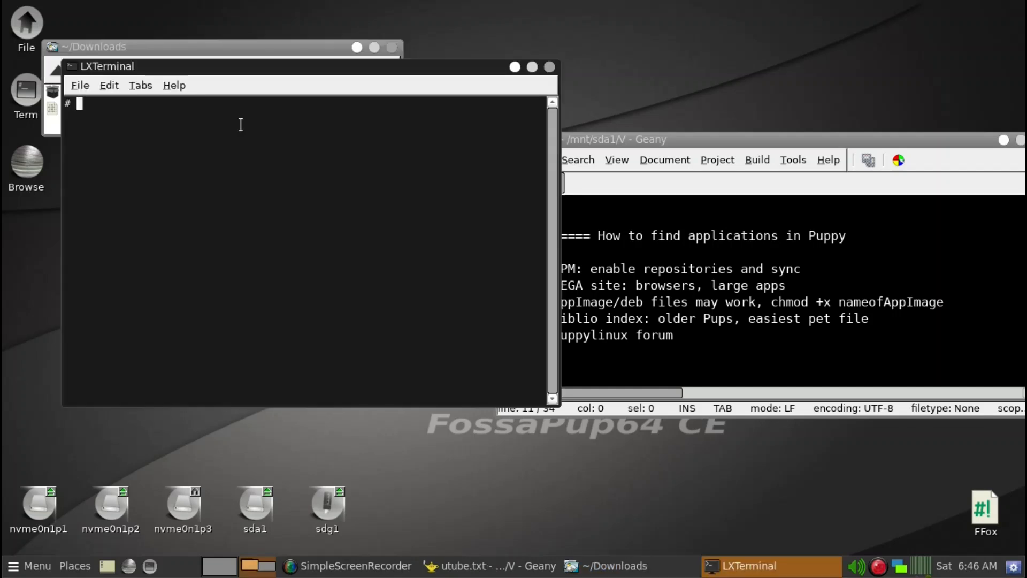
pyautogui.moveTo(247, 68); pyautogui.dragTo(253, 153)
pyautogui.write('ch')
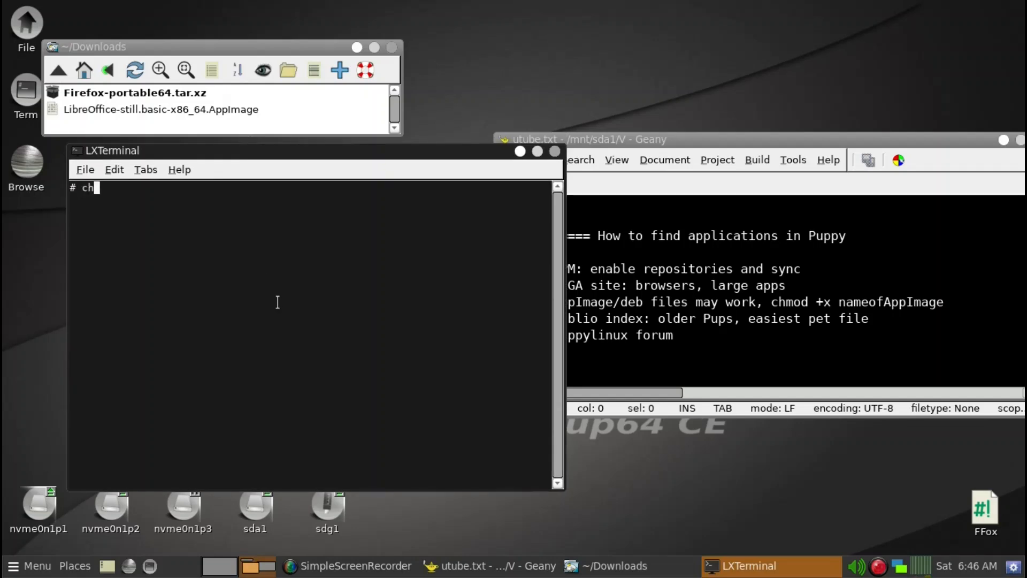
pyautogui.write('mod +x ./Li')
pyautogui.press('Tab')
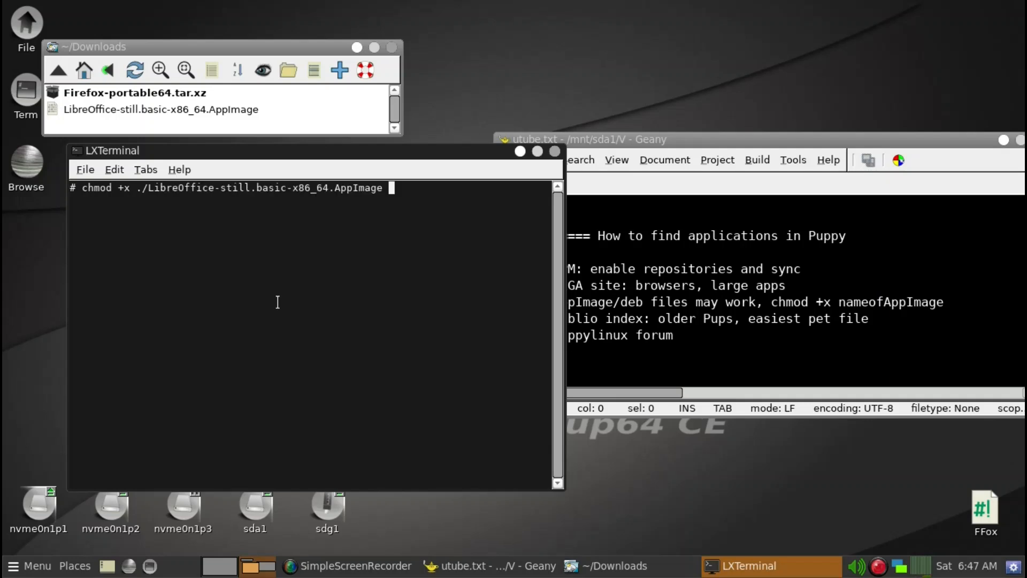
pyautogui.press('Return')
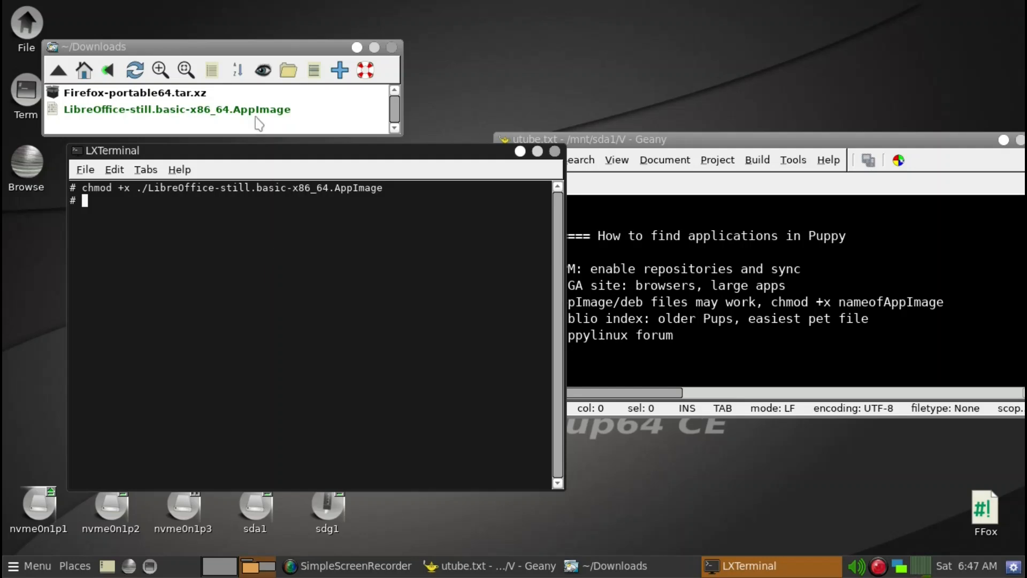
pyautogui.click(555, 152)
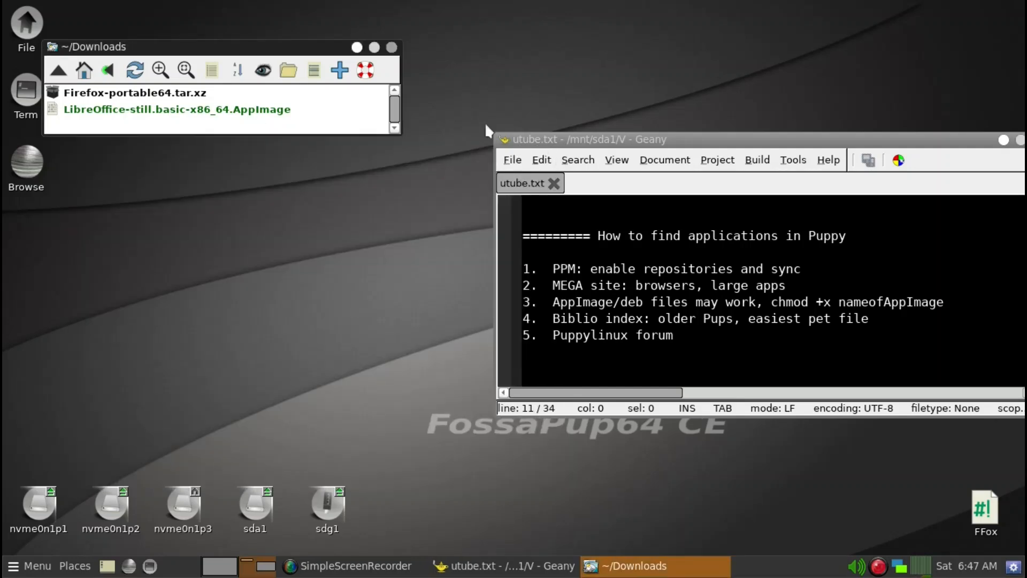
pyautogui.click(246, 117)
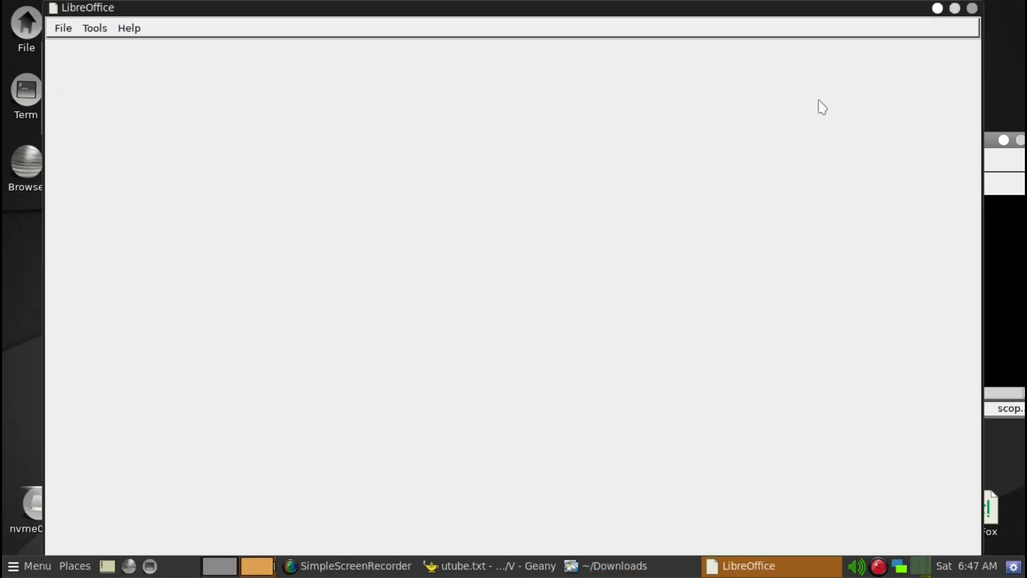
pyautogui.click(972, 8)
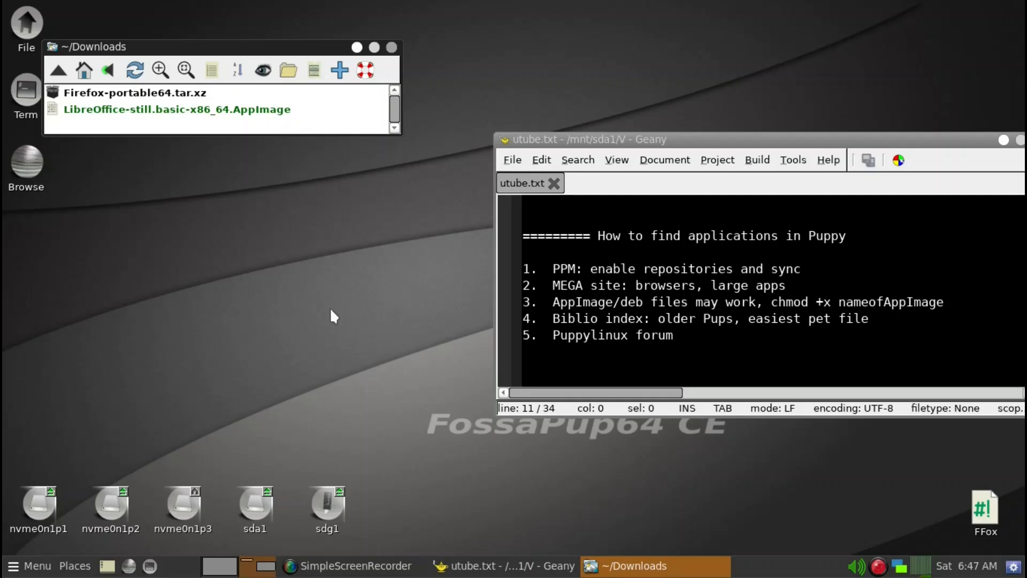
# Open /opt in a second file manager window and move LibreOffice-still.basic-x86_64.AppImage there from ~/Downloads.
pyautogui.click(26, 24)
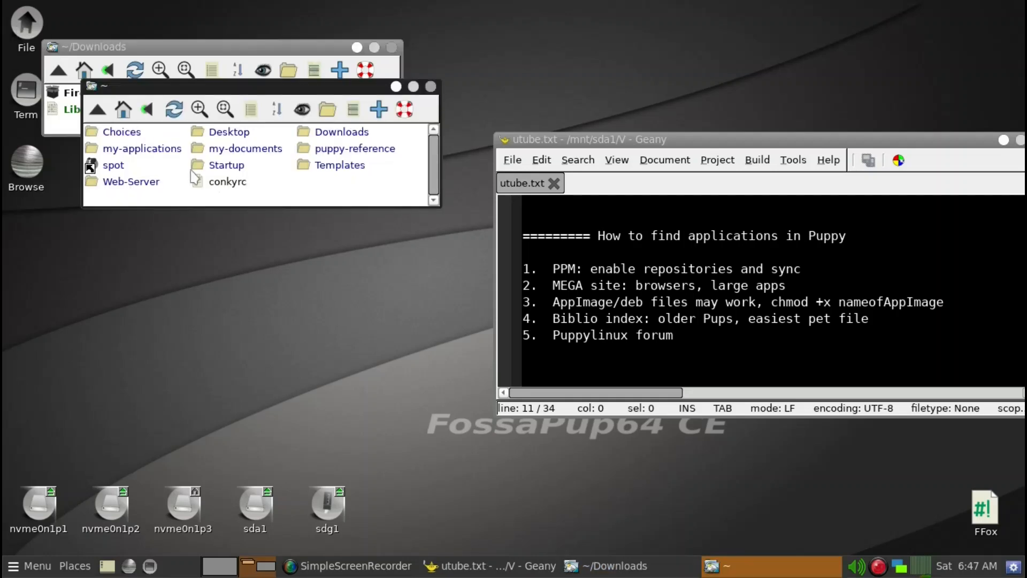
pyautogui.press('/')
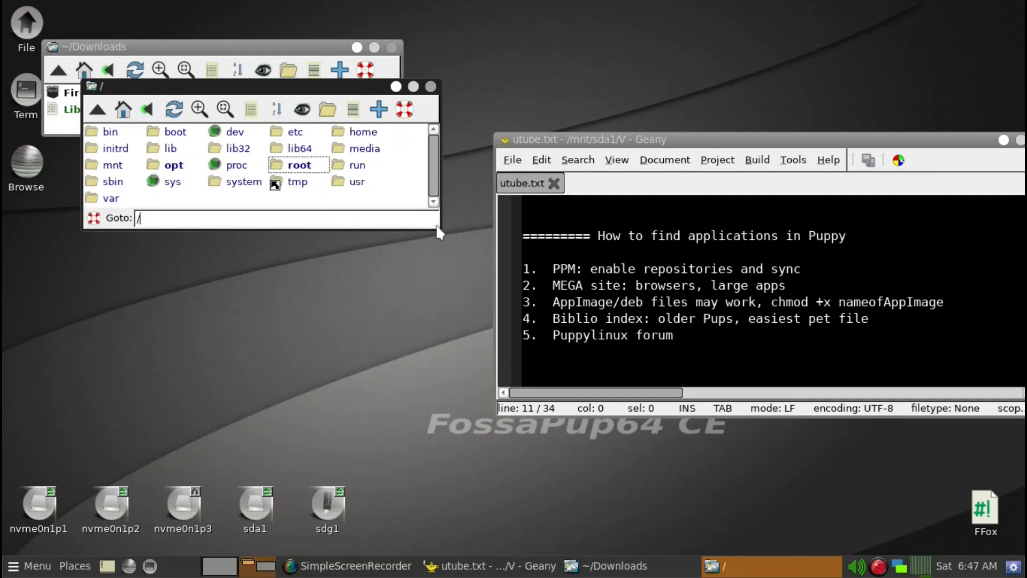
pyautogui.write('opt/')
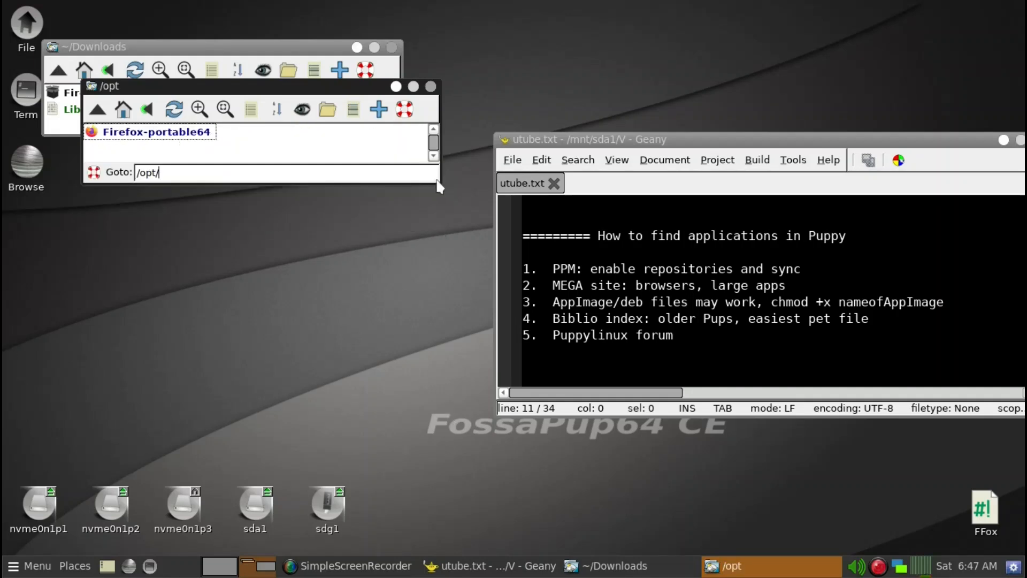
pyautogui.moveTo(368, 87); pyautogui.dragTo(365, 207)
pyautogui.moveTo(278, 110); pyautogui.dragTo(256, 273)
pyautogui.click(255, 270)
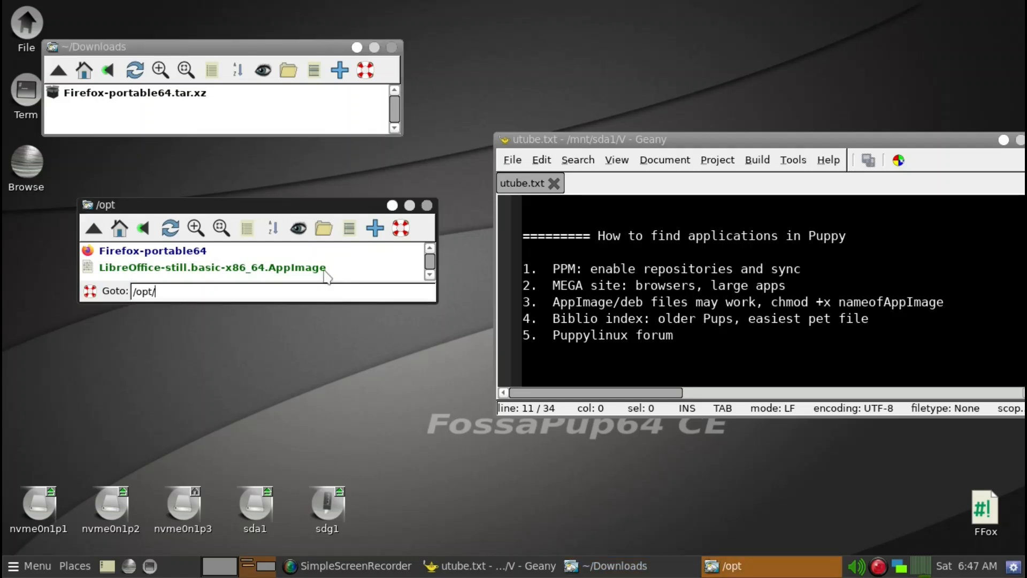
pyautogui.press('Escape')
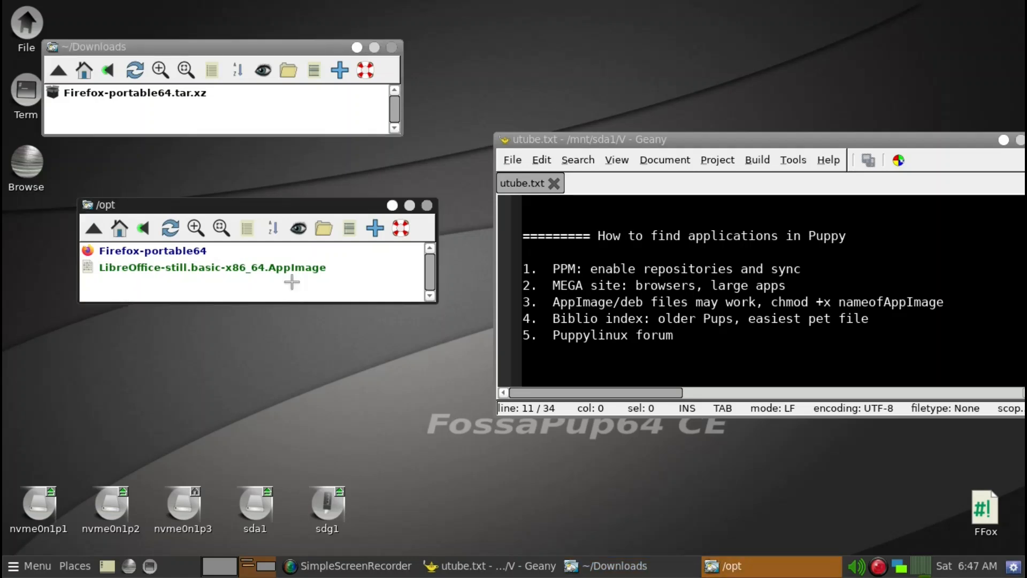
# Rename LibreOffice-still.basic-x86_64.AppImage in /opt to LibreOffice.AppImage.
pyautogui.click(247, 268)
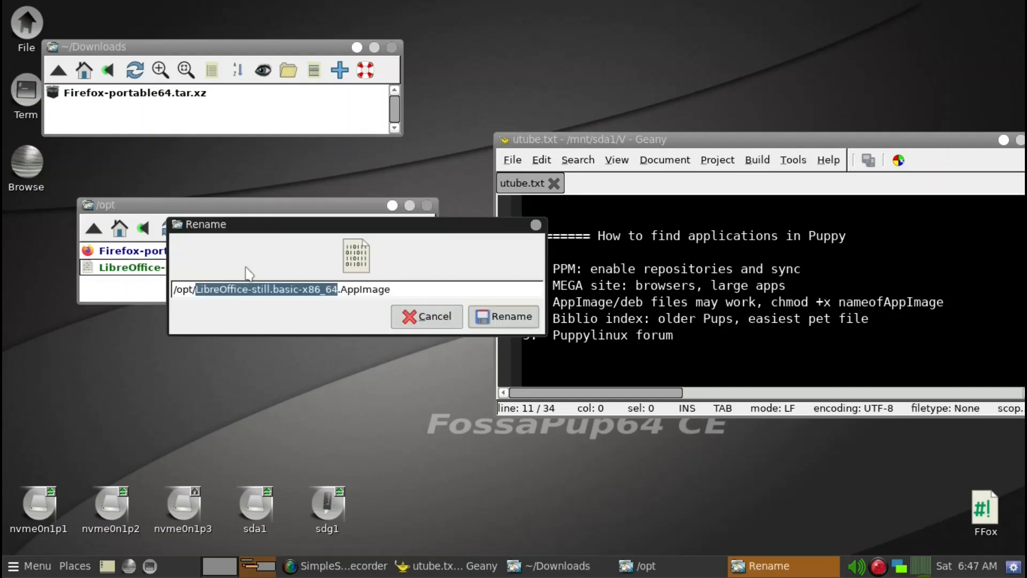
pyautogui.click(250, 288)
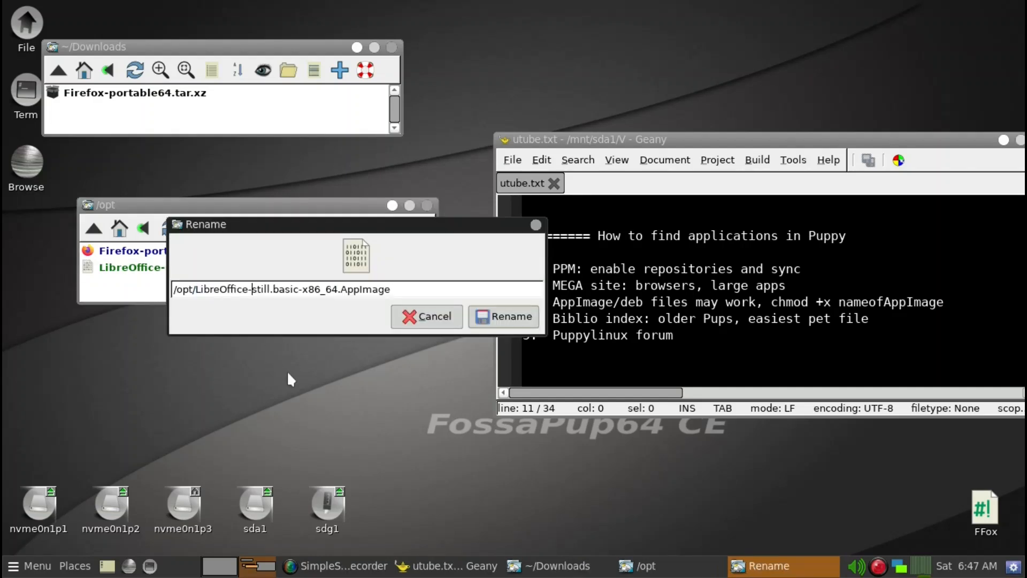
pyautogui.press('Delete')
pyautogui.press('Delete')
pyautogui.press('Delete')
pyautogui.press('Delete')
pyautogui.press('Delete')
pyautogui.press('Delete')
pyautogui.press('Delete')
pyautogui.press('Delete')
pyautogui.press('Delete')
pyautogui.press('Delete')
pyautogui.press('Delete')
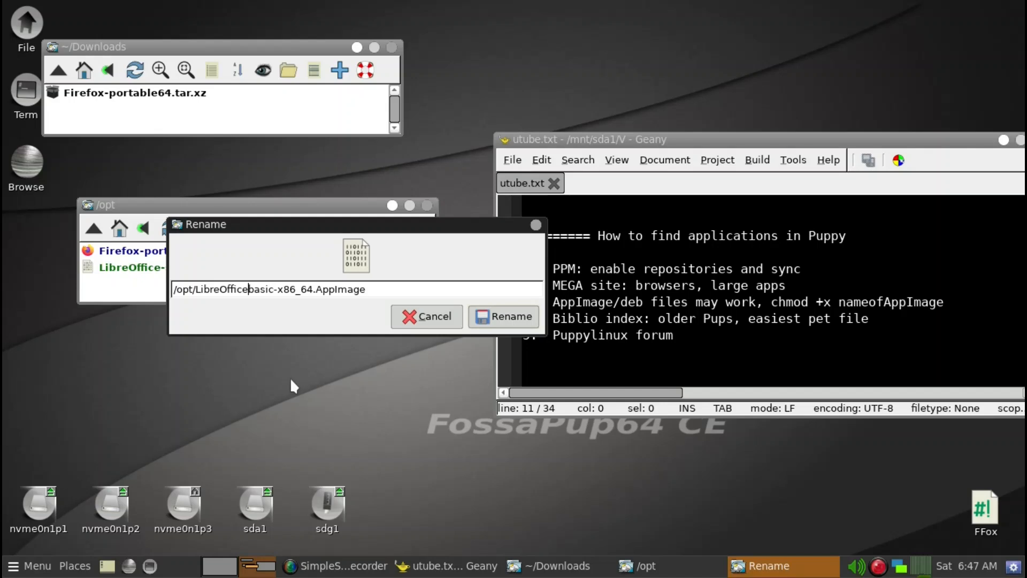
pyautogui.press('Delete')
pyautogui.press('Delete')
pyautogui.press('Delete')
pyautogui.press('Delete')
pyautogui.press('Delete')
pyautogui.press('Delete')
pyautogui.press('Delete')
pyautogui.press('Delete')
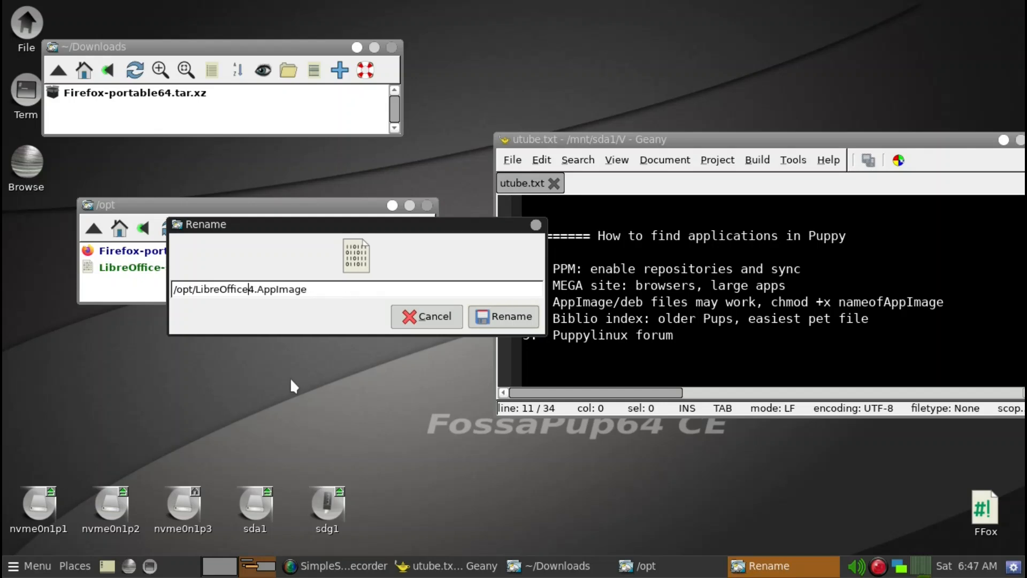
pyautogui.click(508, 316)
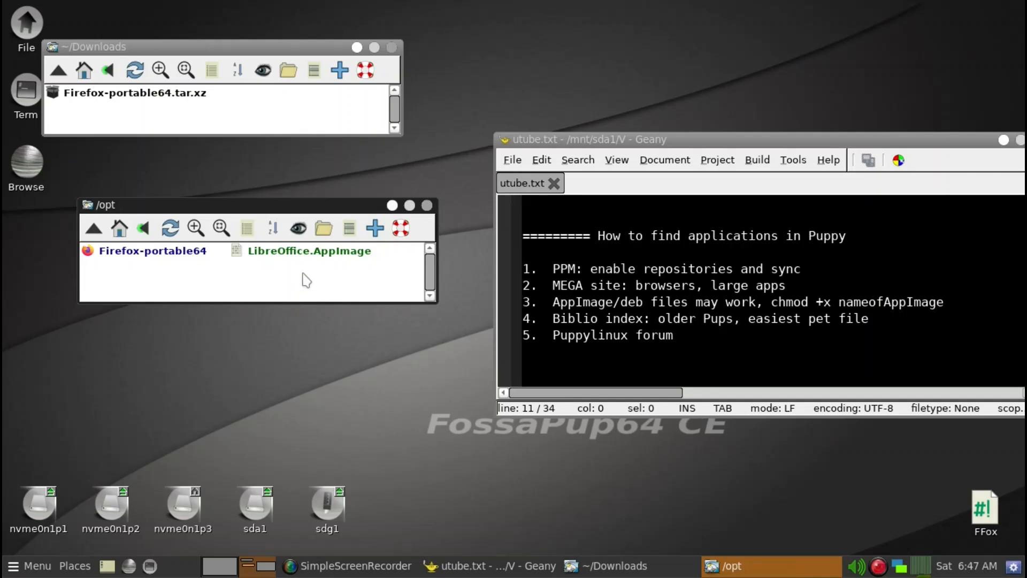
# Place a LibreOffice.AppImage shortcut on the desktop beside FFox, test-launch LibreOffice from it and close it.
pyautogui.moveTo(308, 256); pyautogui.dragTo(915, 516)
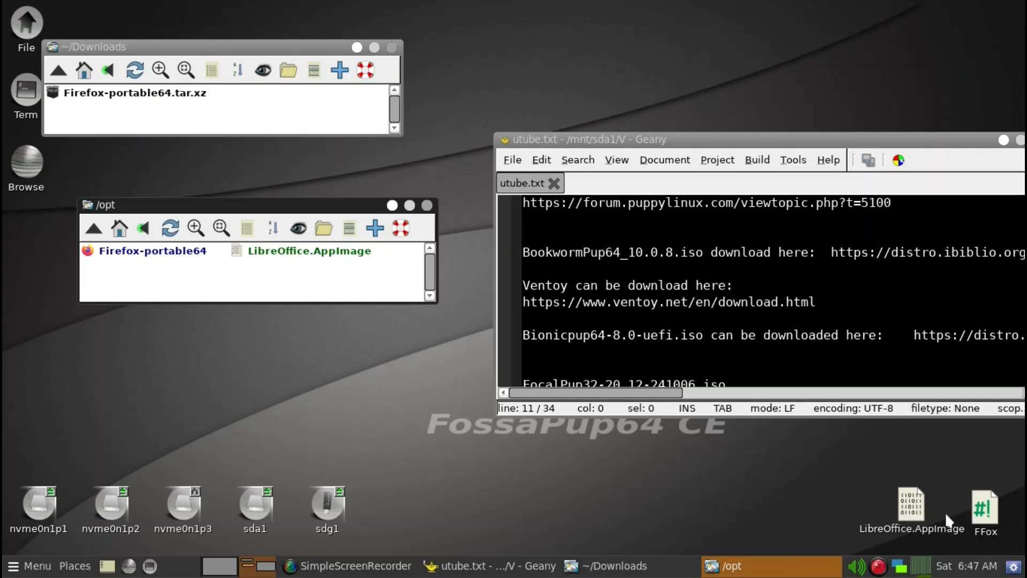
pyautogui.click(911, 503)
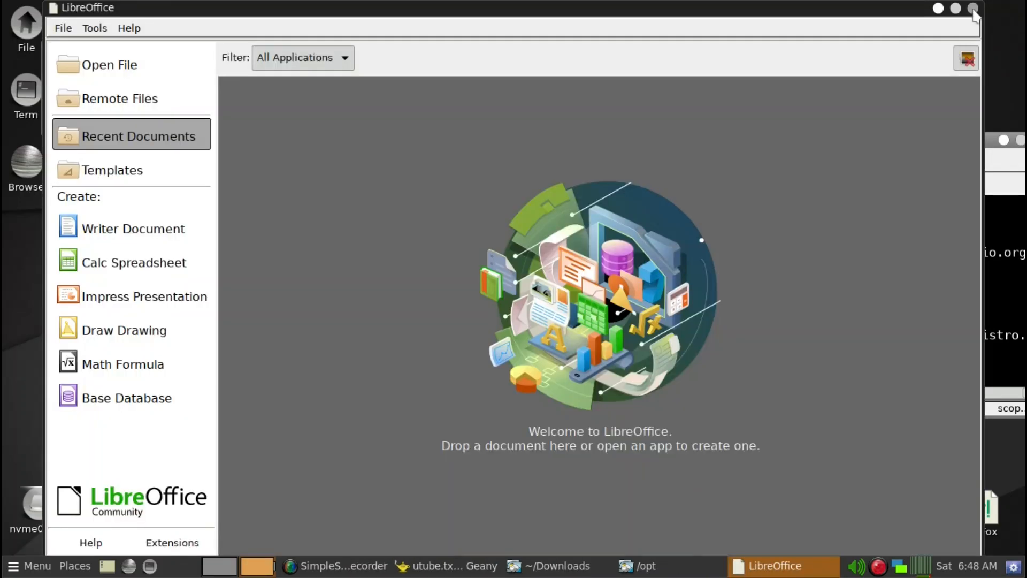
pyautogui.click(972, 9)
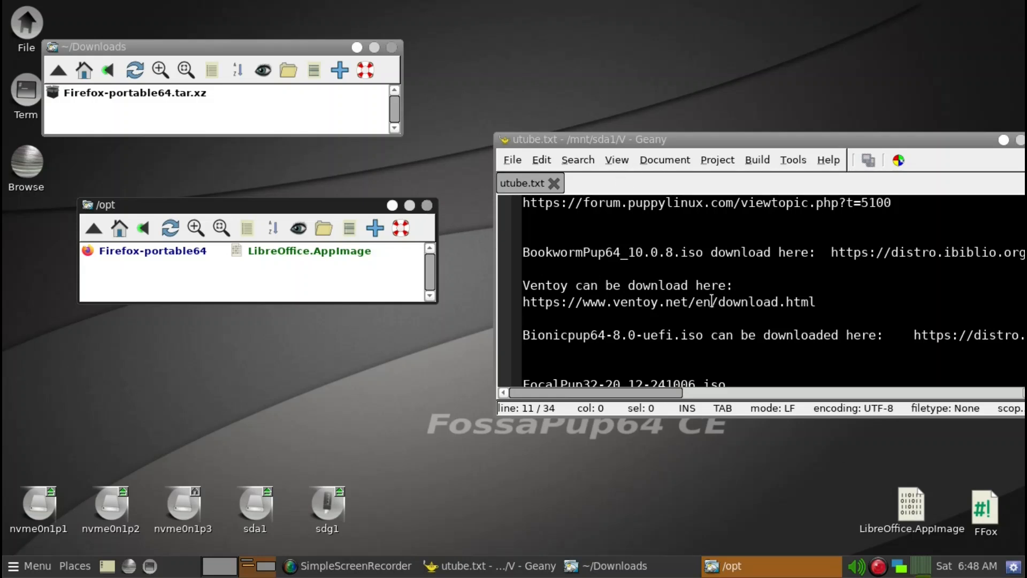
# Check the Biblio index entry in the Geany notes and open pet_packages-fossa64 from the ibiblio puppylinux index in Firefox on the other workspace.
pyautogui.scroll(-2, 712, 300)
pyautogui.scroll(4, 711, 300)
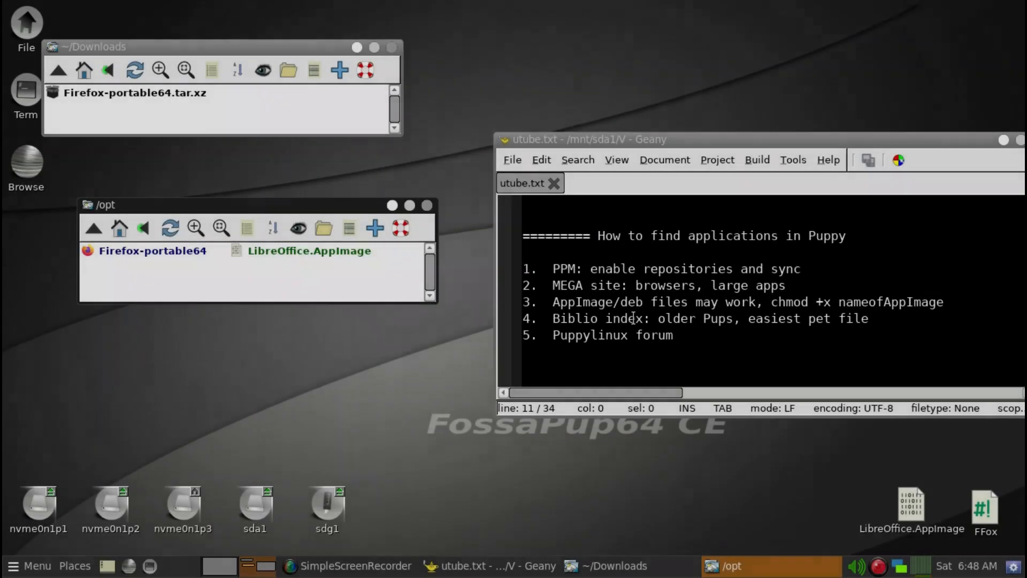
pyautogui.click(668, 138)
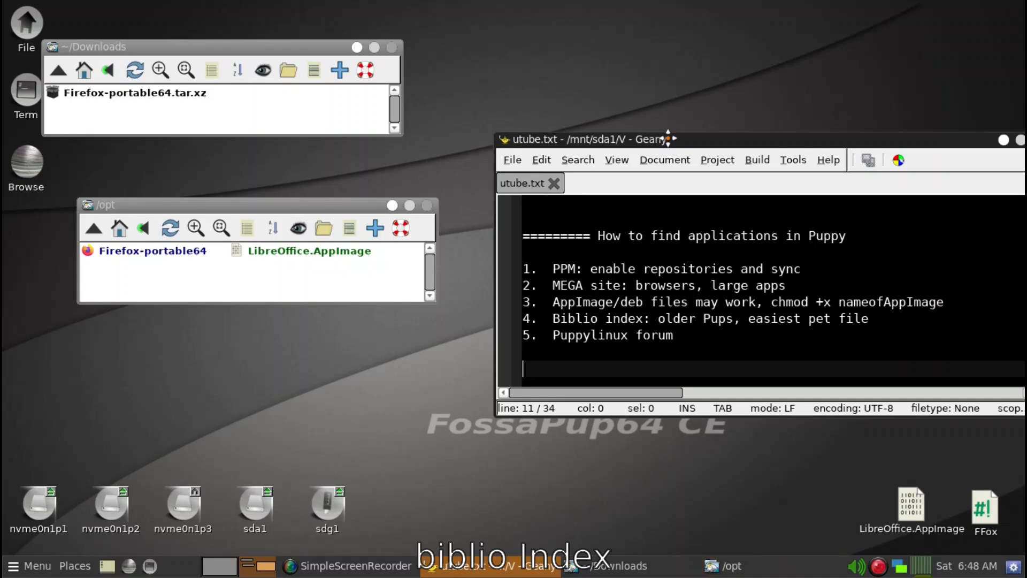
pyautogui.click(219, 570)
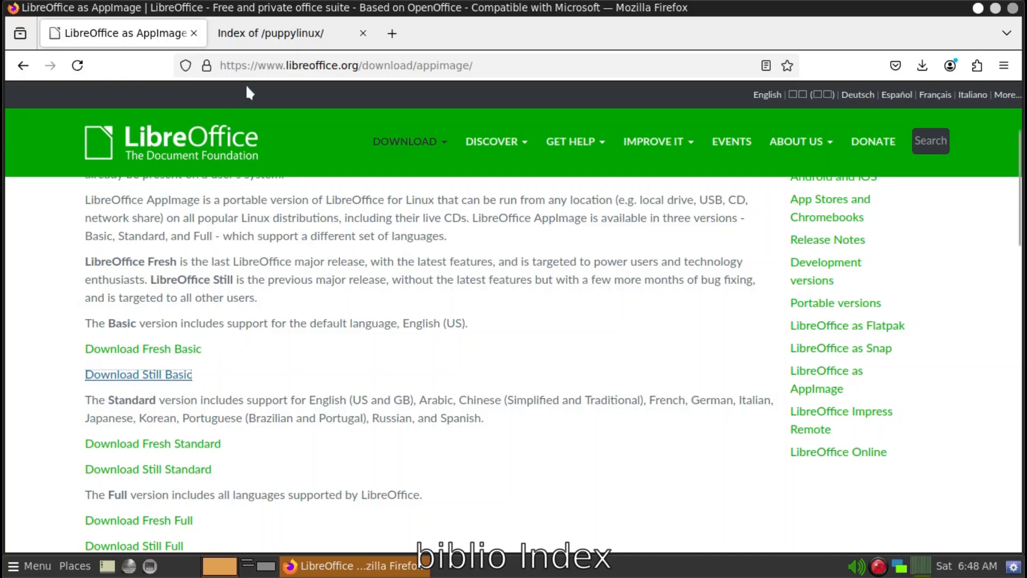
pyautogui.click(261, 39)
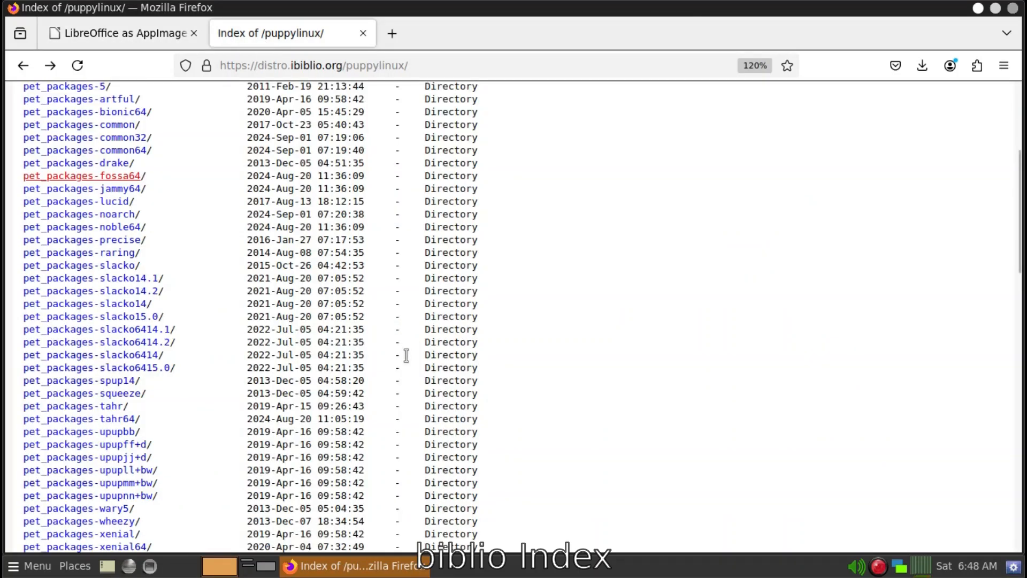
pyautogui.scroll(5, 407, 355)
pyautogui.scroll(2, 406, 355)
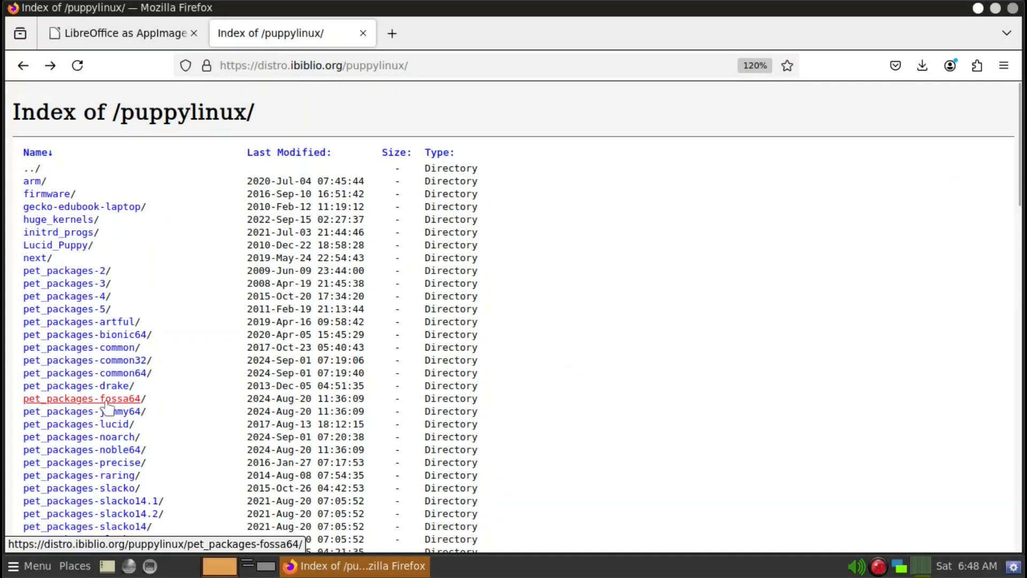
pyautogui.click(104, 400)
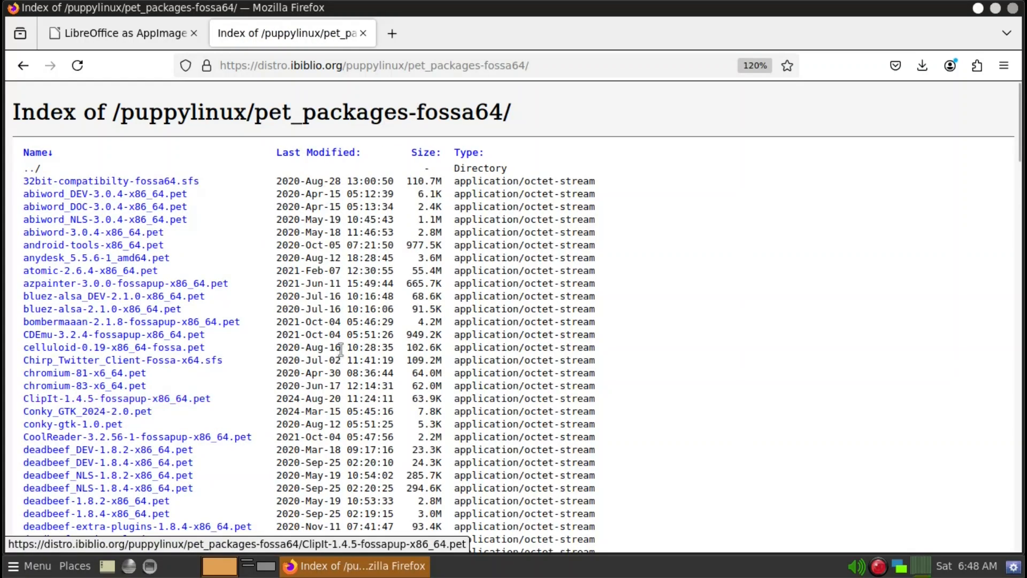
# Look through the .pet and .sfs packages in the pet_packages-fossa64 directory, including the LibreOffice, Pale Moon and package manager entries.
pyautogui.scroll(-3, 239, 423)
pyautogui.scroll(-10, 238, 423)
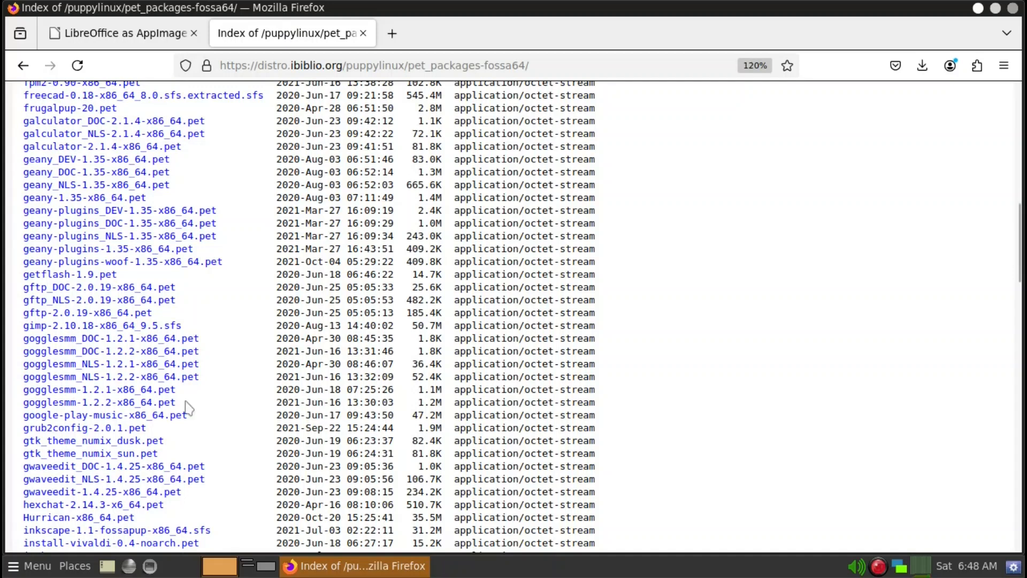
pyautogui.scroll(-2, 179, 388)
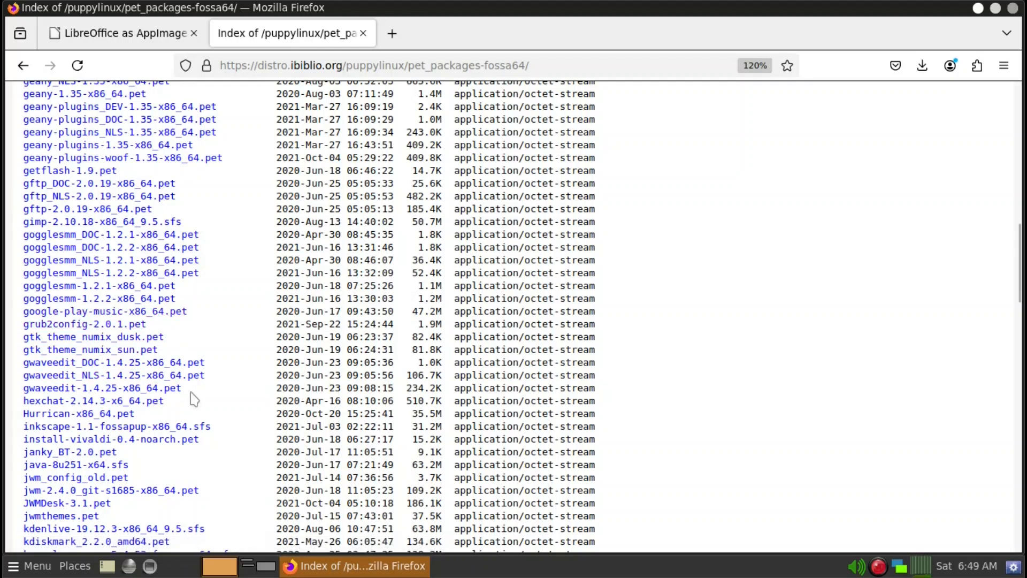
pyautogui.scroll(-5, 193, 399)
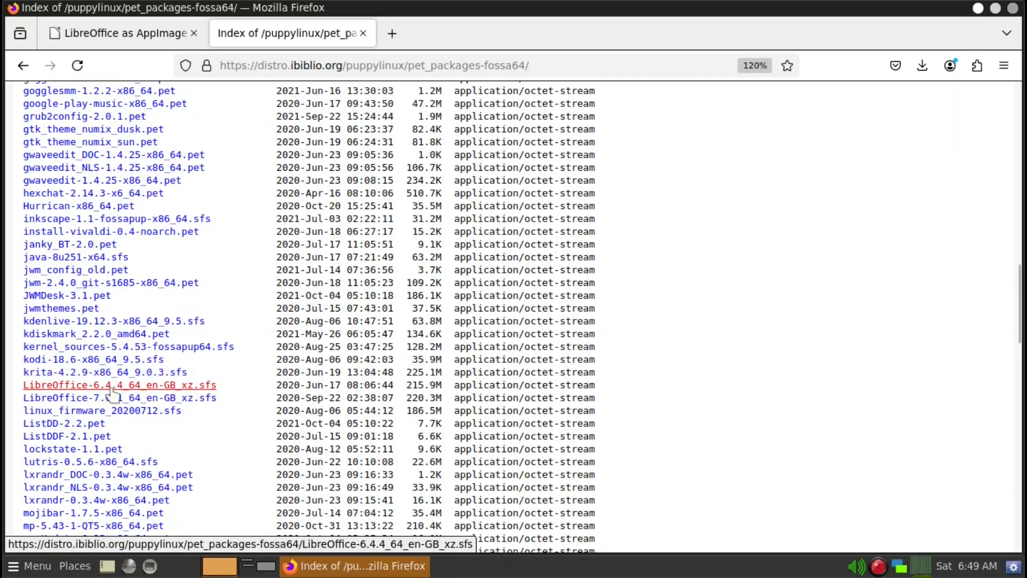
pyautogui.scroll(-1, 107, 448)
pyautogui.scroll(-2, 108, 451)
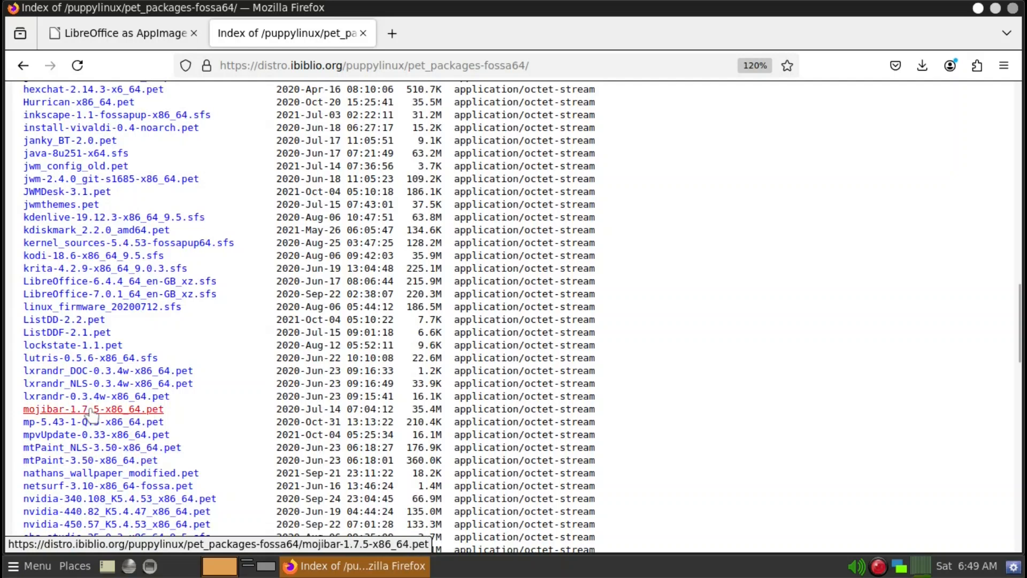
pyautogui.scroll(-4, 88, 417)
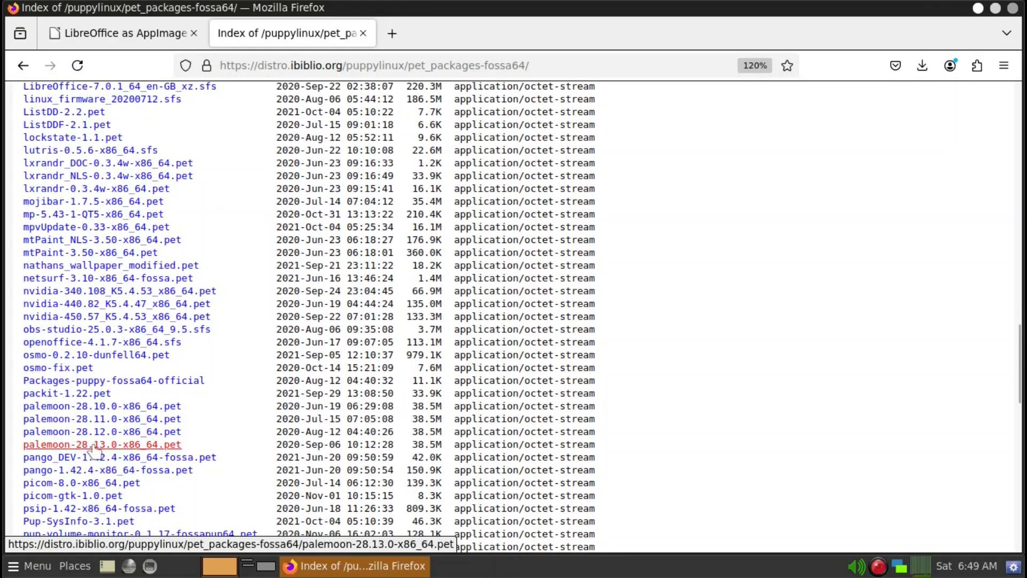
pyautogui.scroll(-2, 94, 451)
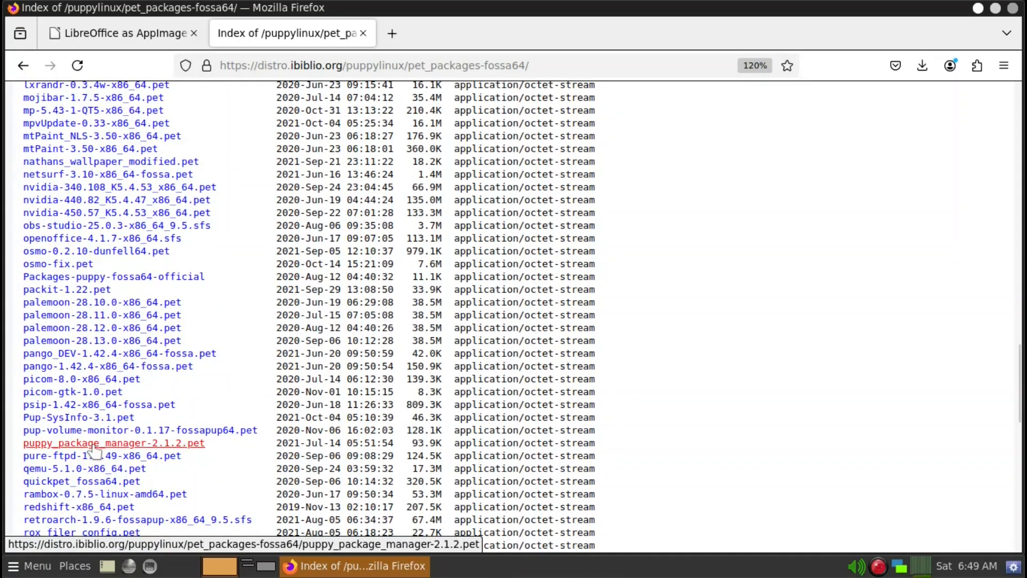
pyautogui.scroll(-2, 94, 451)
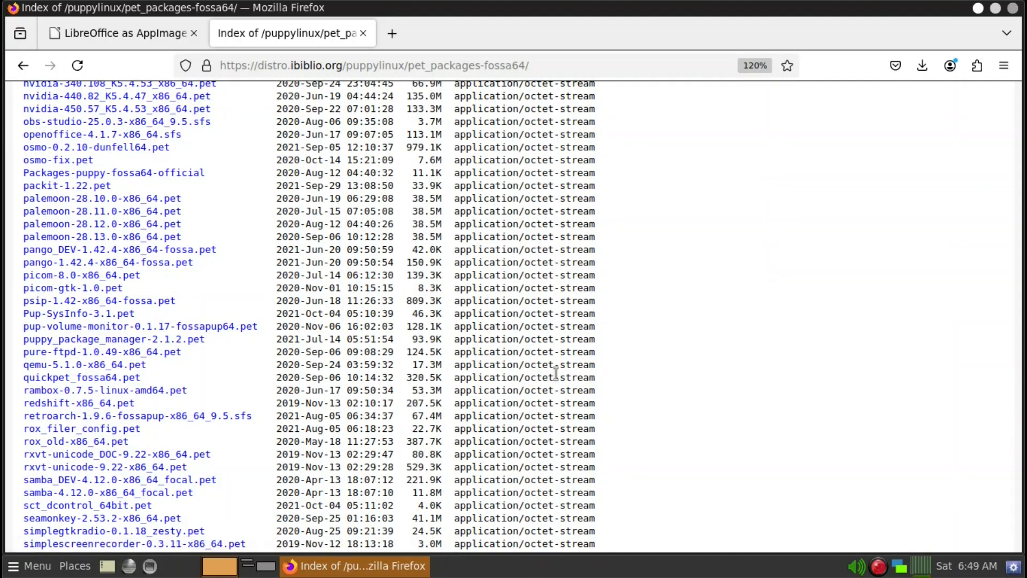
# Return to the puppylinux index and look through the pet_packages directories for the other Puppy versions.
pyautogui.click(34, 69)
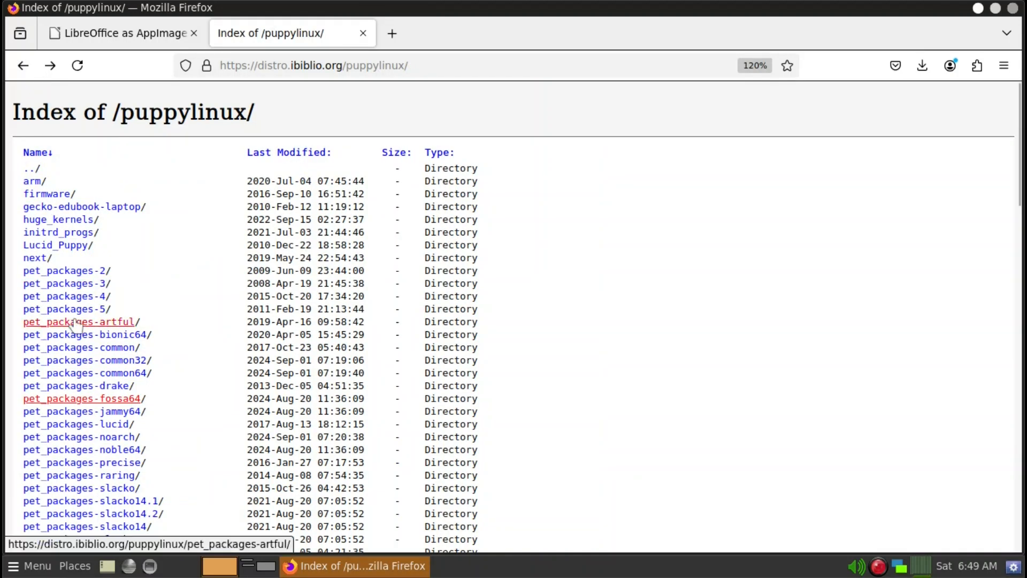
pyautogui.scroll(-4, 102, 393)
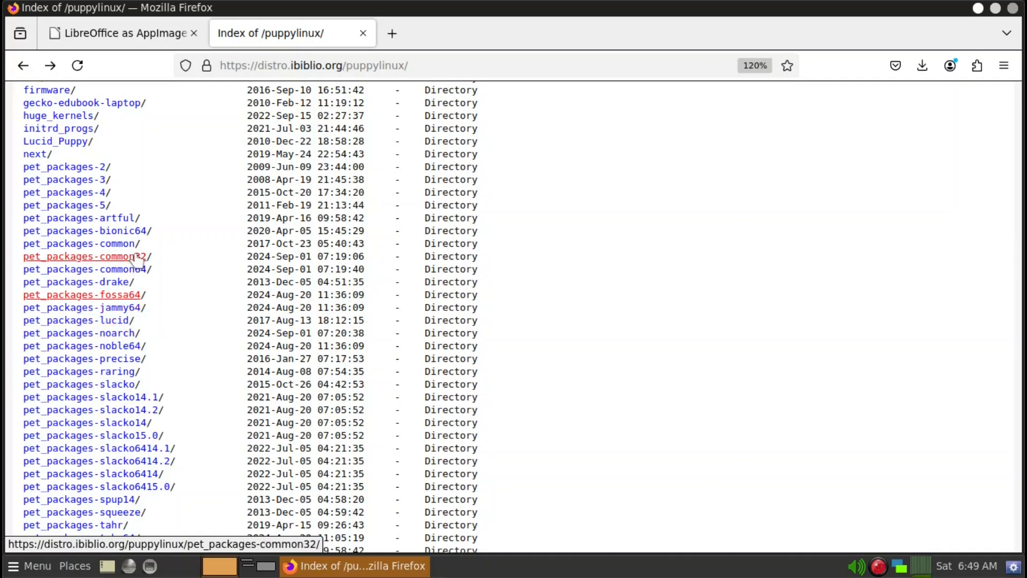
pyautogui.scroll(-10, 203, 432)
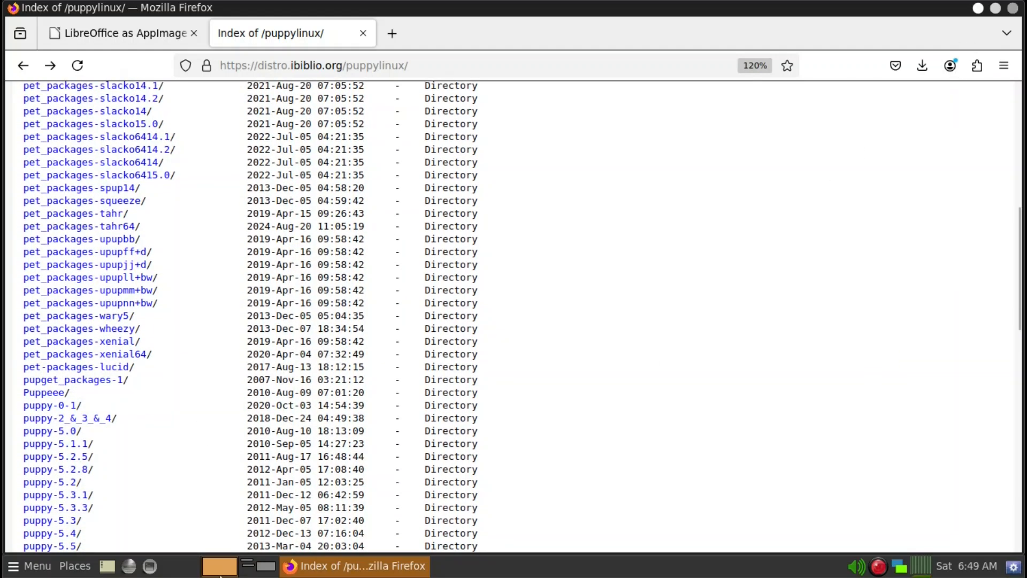
# Check the Puppylinux forum entry in the notes and review the Puppy Linux Discussion Forum's index down to Additional Software (PETs, n' stuff).
pyautogui.click(265, 566)
pyautogui.click(719, 329)
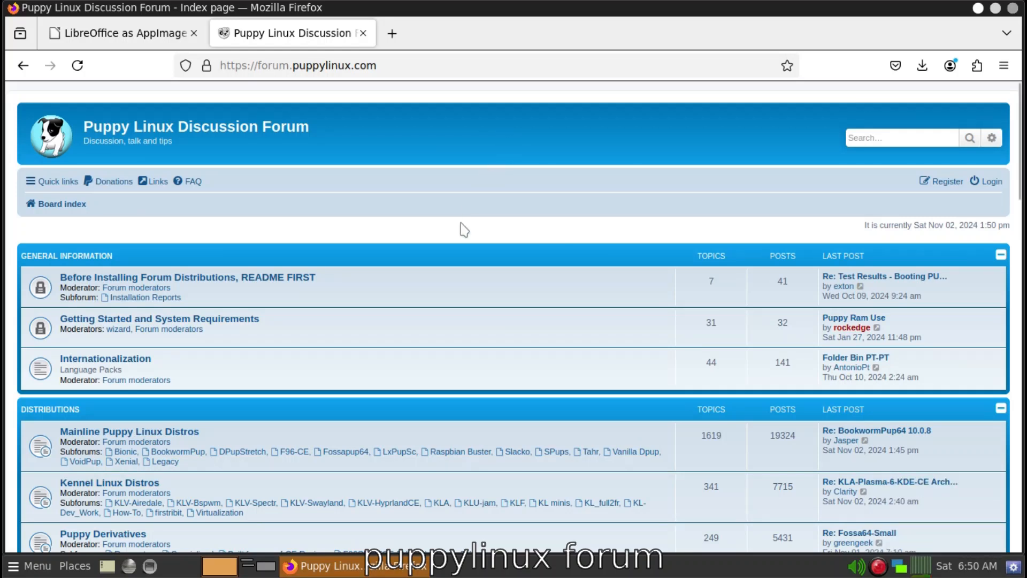
pyautogui.scroll(-1, 454, 250)
pyautogui.scroll(-3, 454, 250)
pyautogui.scroll(-5, 332, 321)
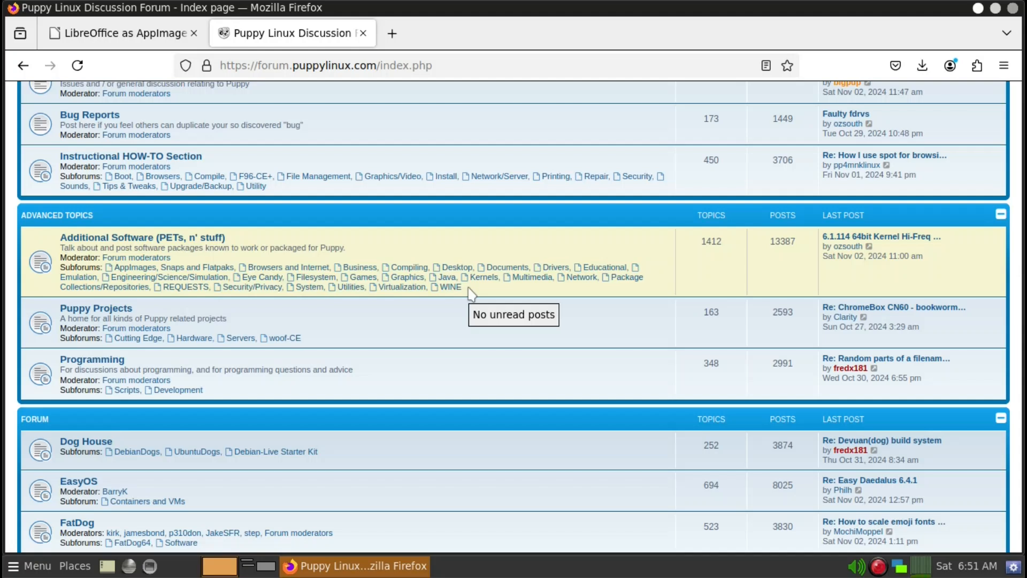
pyautogui.scroll(-3, 470, 293)
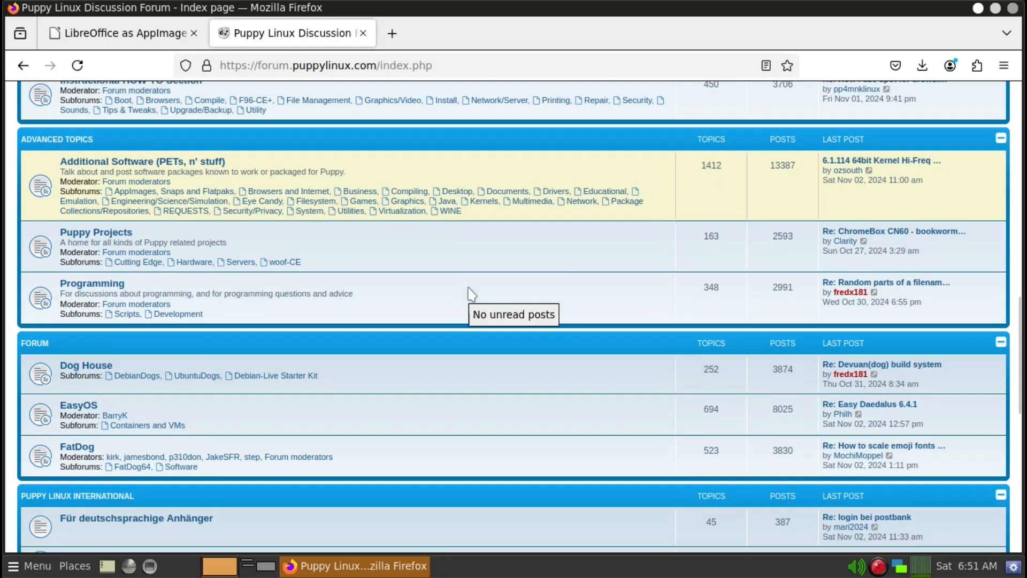
pyautogui.scroll(3, 473, 292)
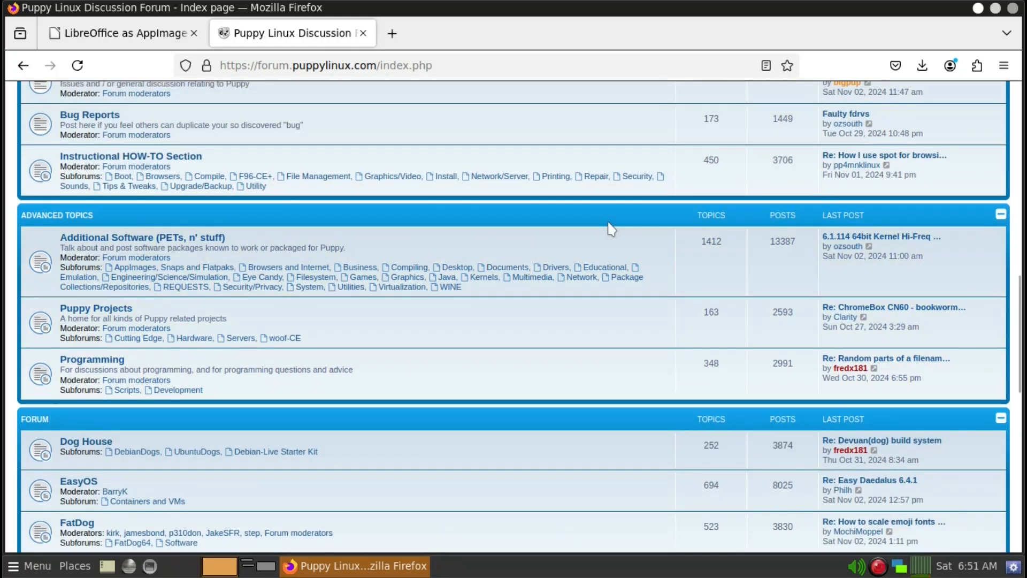